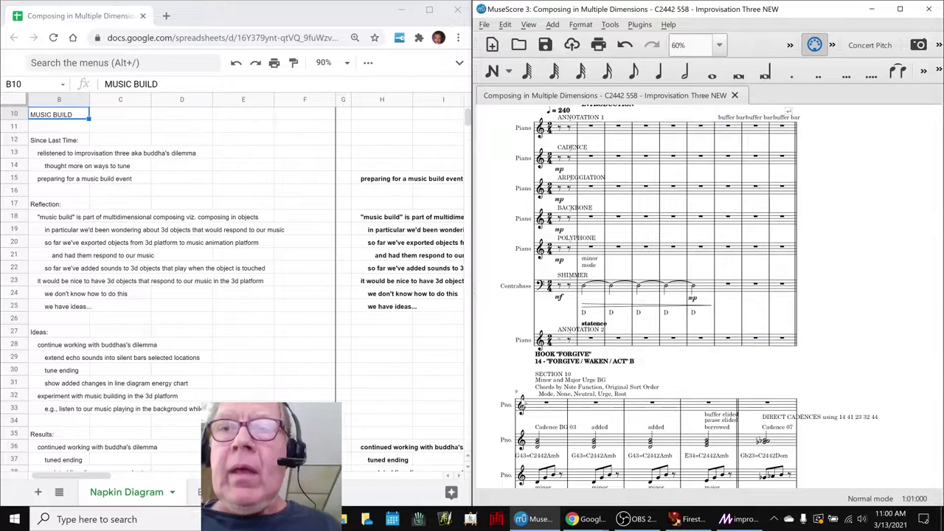
- Examine the closing sections of the score up to END PIECE, and glance at the live stream in OBS
key("ctrl+End")
scroll(735, 408, "up", 5)
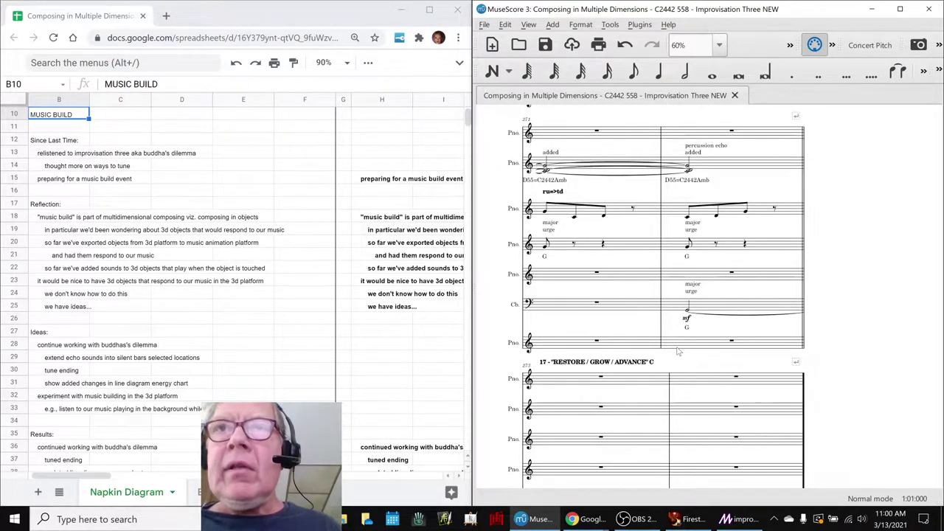
left_click(675, 345)
key("space")
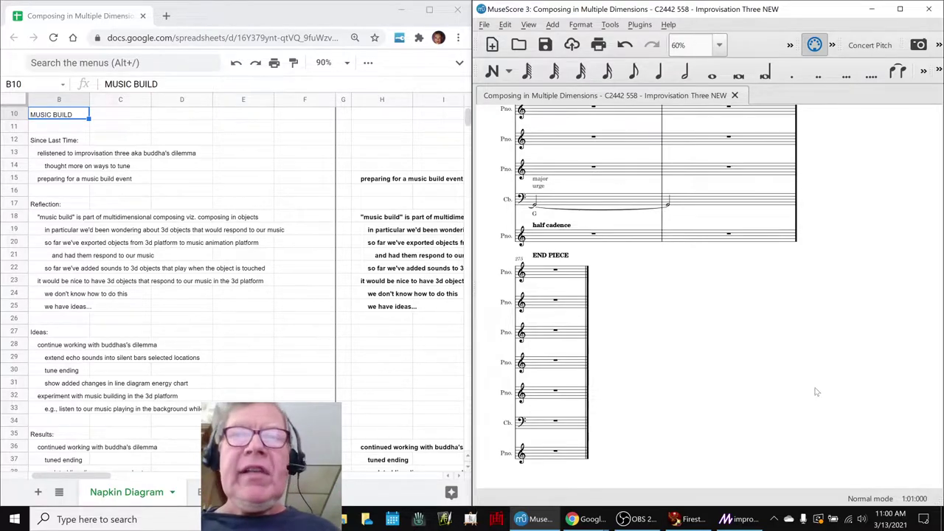
left_click(640, 519)
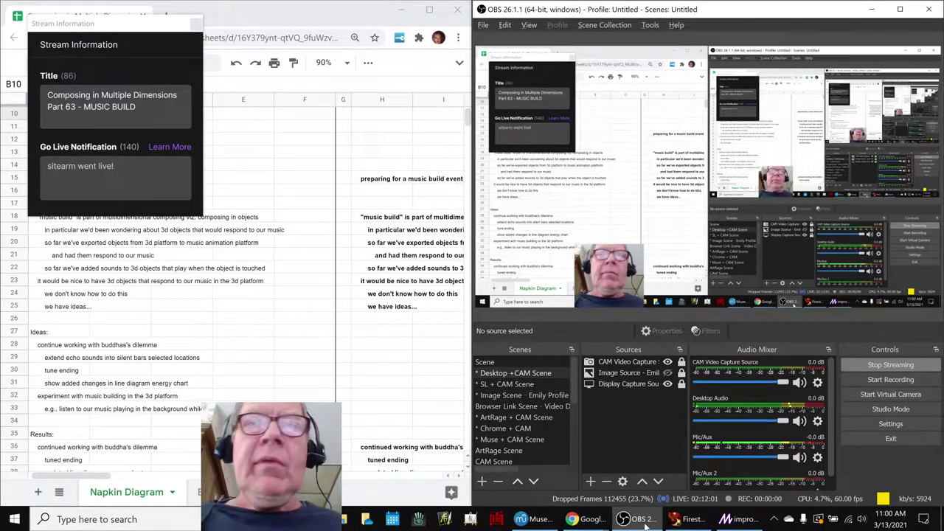
left_click(644, 520)
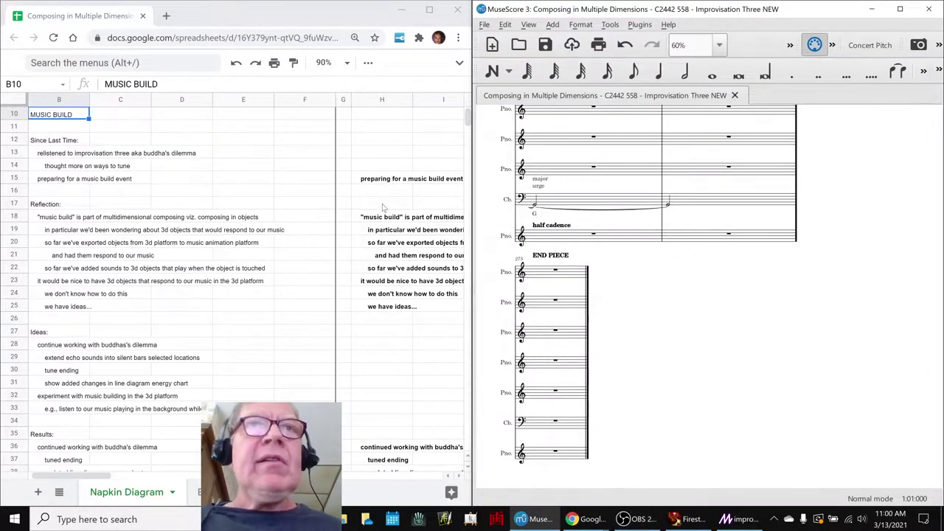
- Switch to the Google Sheets notes and review the column H entries in rows 15 and 18 about music build
left_click(381, 184)
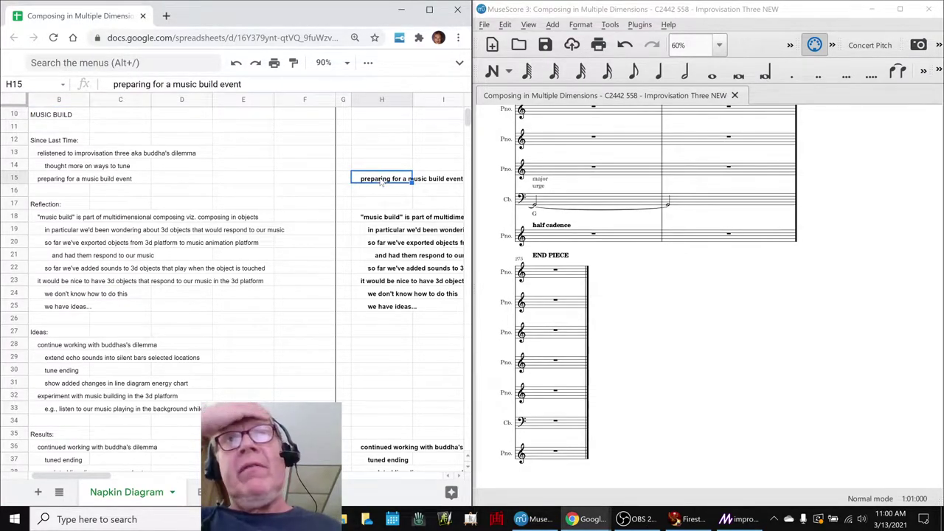
left_click(375, 219)
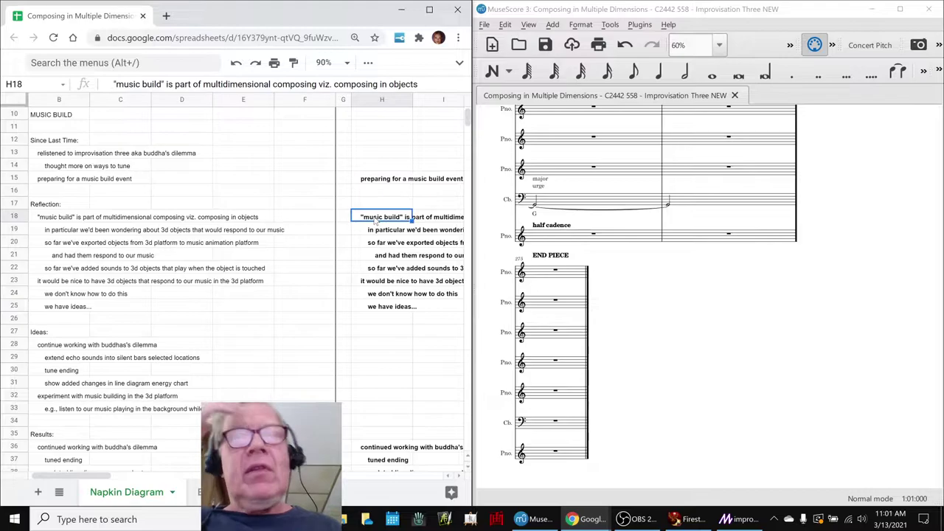
scroll(376, 219, "right", 2)
left_click(376, 219)
scroll(376, 219, "right", 1)
left_click(376, 219)
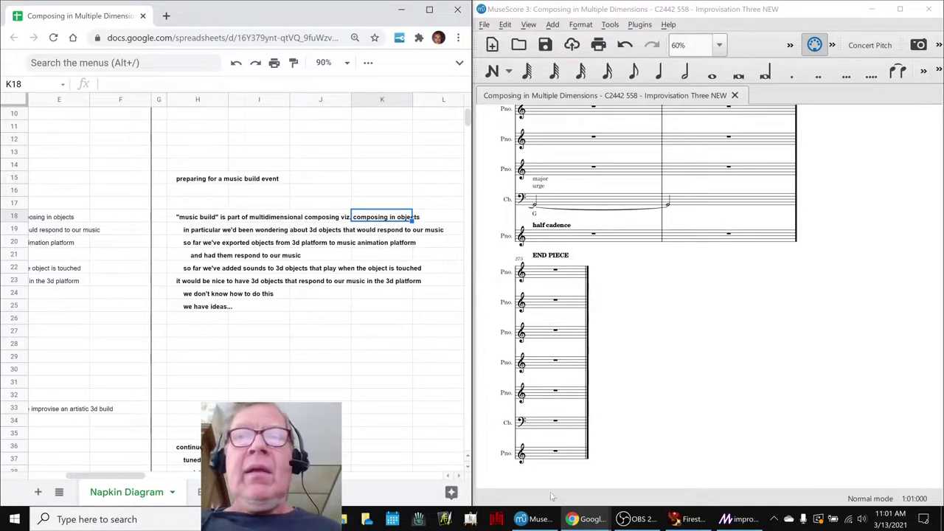
- View the red frame with orange blocks in Firestorm, and switch to Magic to pause the music file's playback
left_click(681, 525)
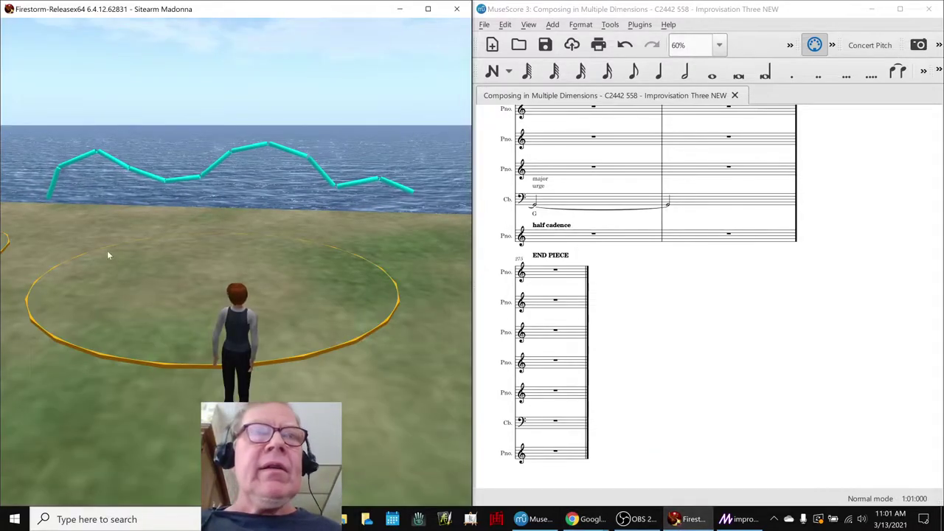
left_click_drag(109, 288, 152, 257, "alt")
left_click_drag(216, 255, 216, 209, "alt")
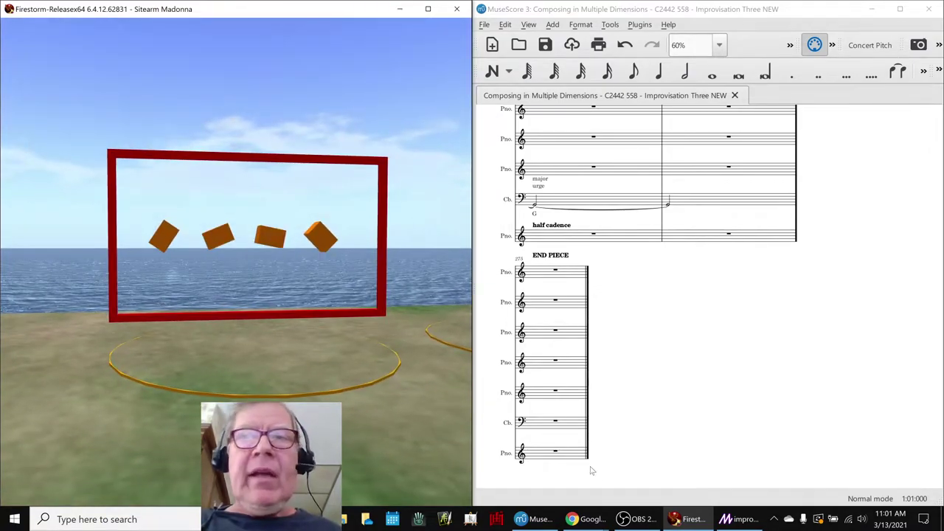
left_click(734, 525)
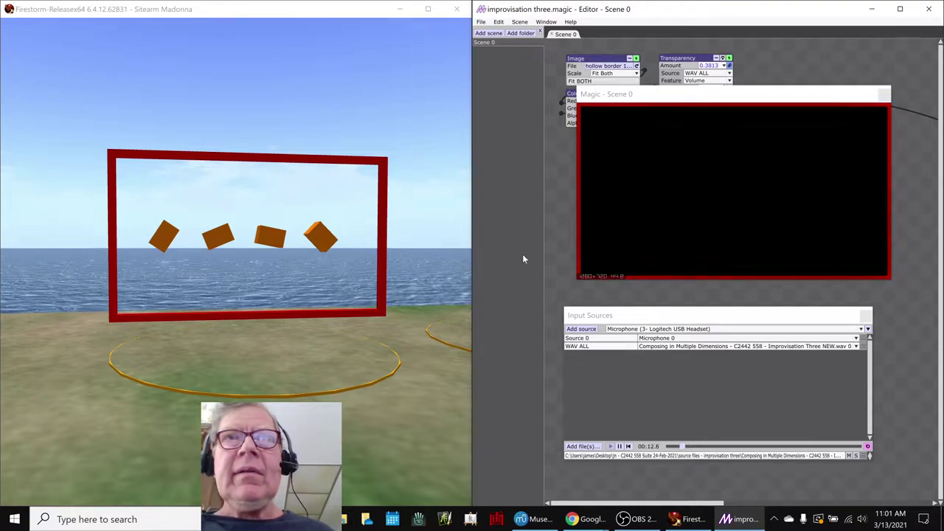
key("space")
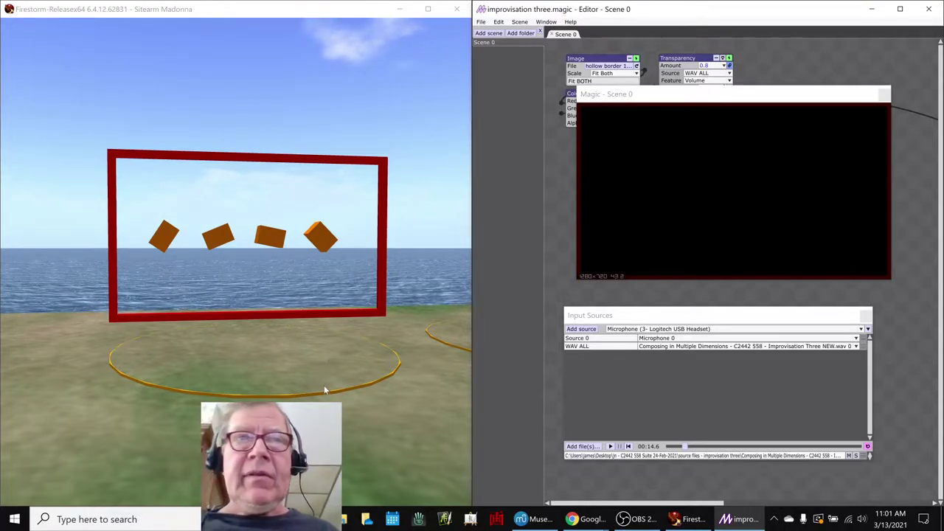
- Return to the Google Sheets notes and select the row 19 entry about 3D objects responding to the music
left_click(329, 519)
key("alt+Tab")
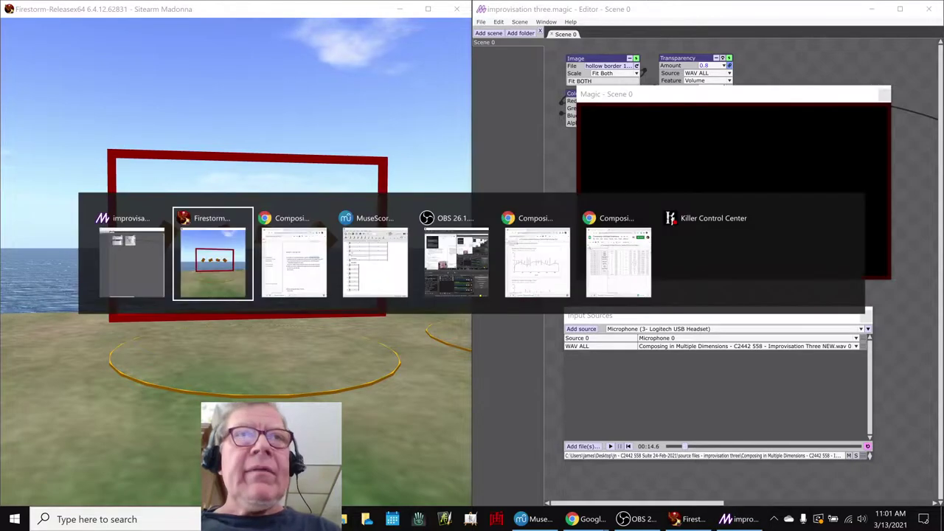
key("alt+Tab")
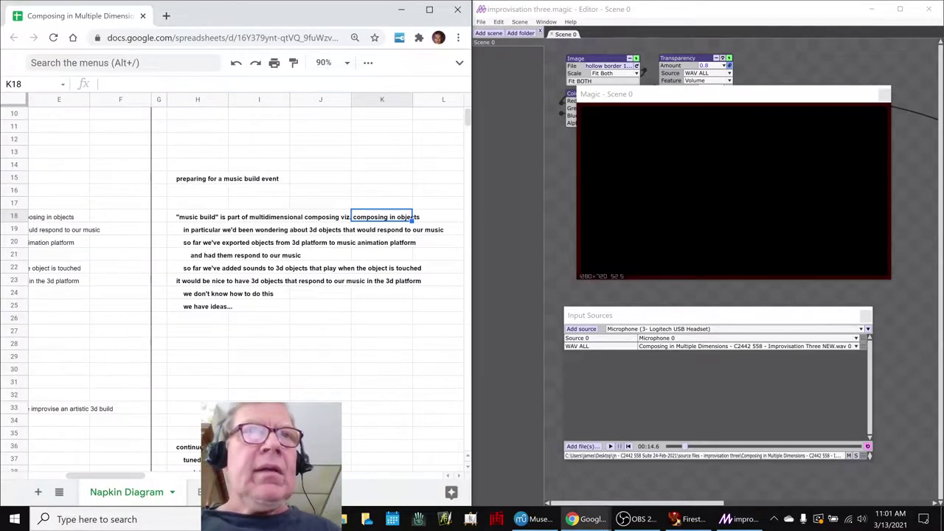
left_click(226, 232)
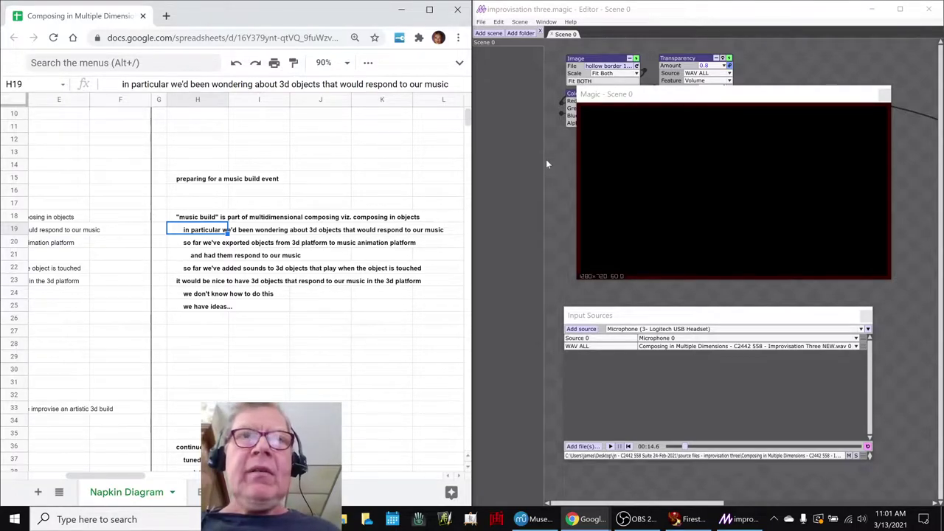
- Switch to Firestorm and examine the four orange blocks inside the red frame from several camera angles and distances
key("alt+Tab")
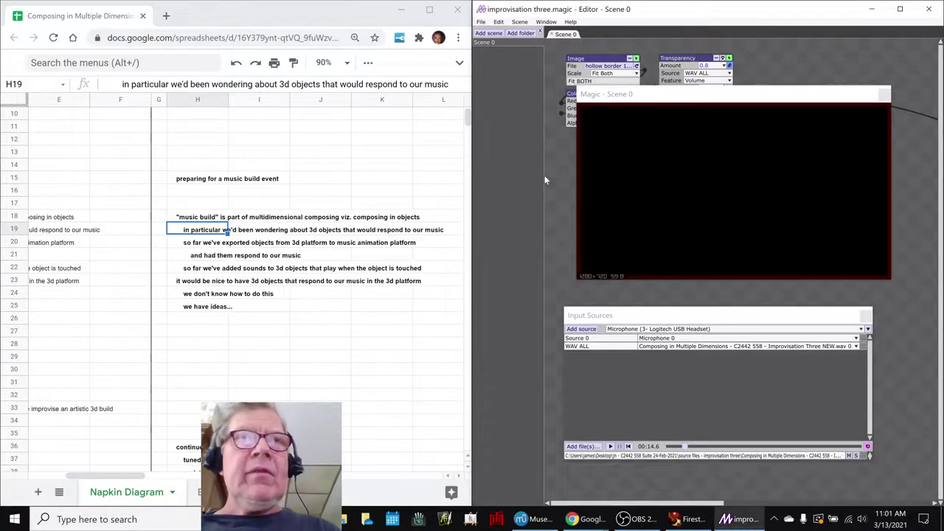
key("alt+Tab")
key("alt+Tab")
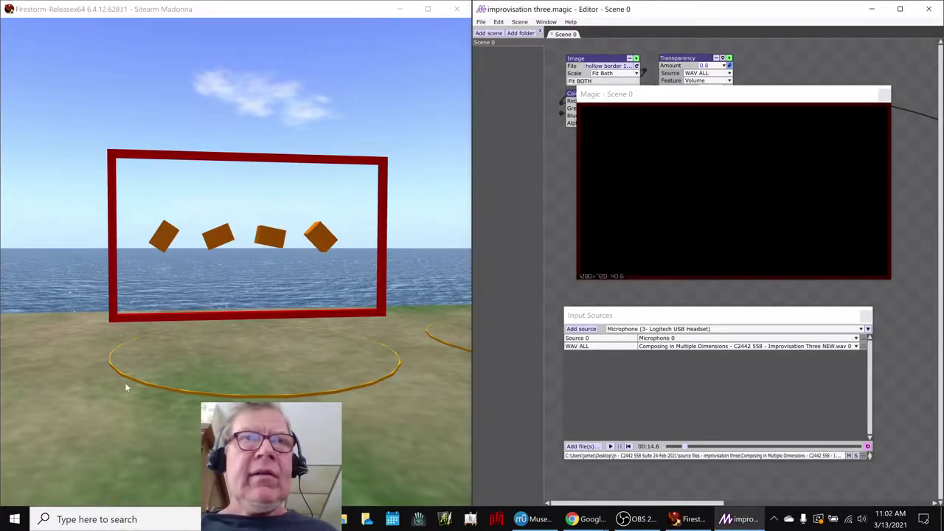
left_click_drag(247, 295, 239, 244, "ctrl+alt")
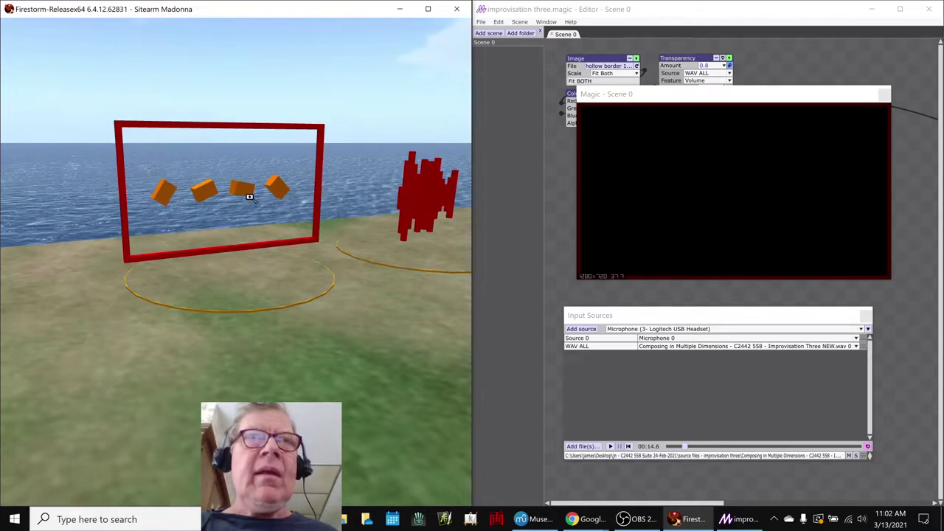
left_click_drag(246, 191, 240, 232, "ctrl+alt")
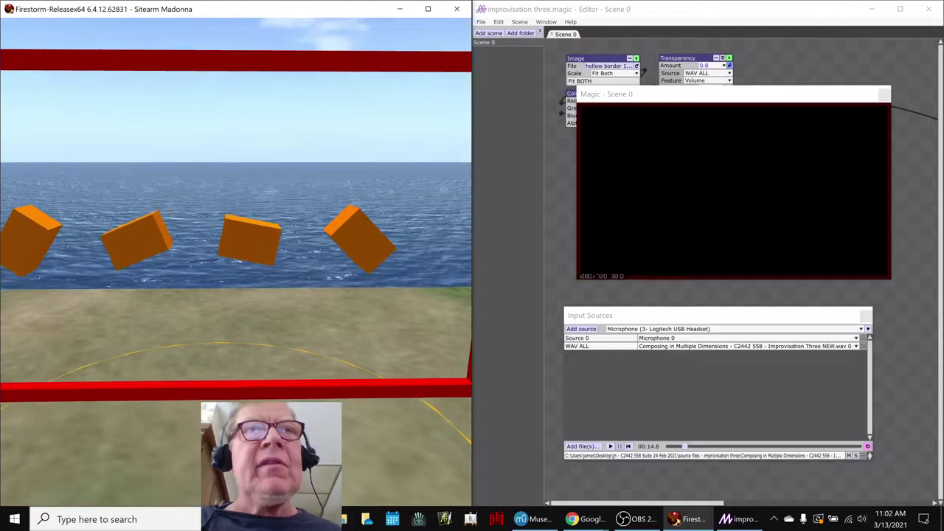
left_click_drag(236, 265, 236, 262, "ctrl+alt+shift")
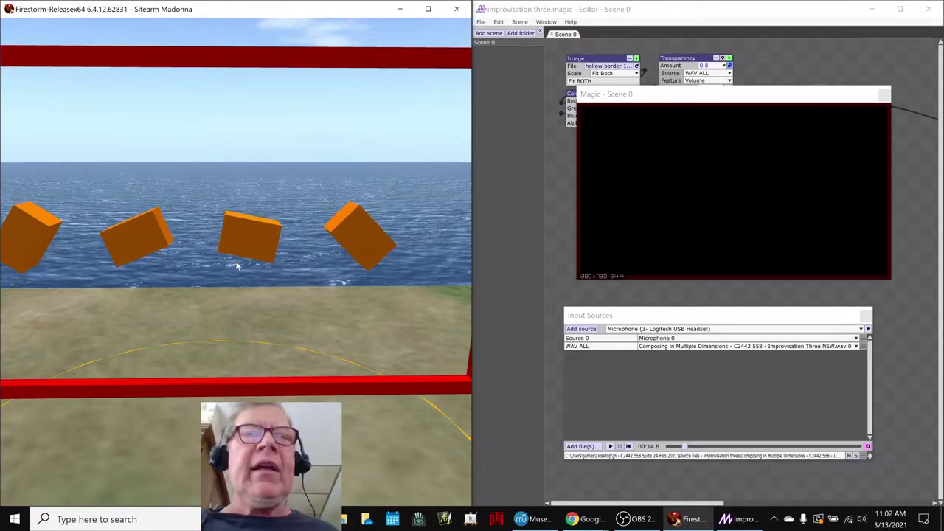
scroll(242, 241, "down", 3)
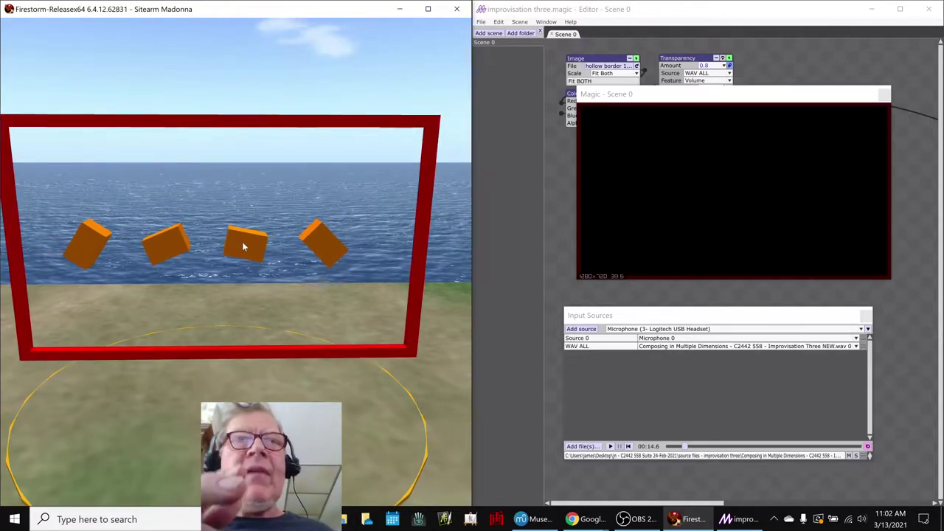
scroll(242, 241, "up", 2)
left_click(571, 295)
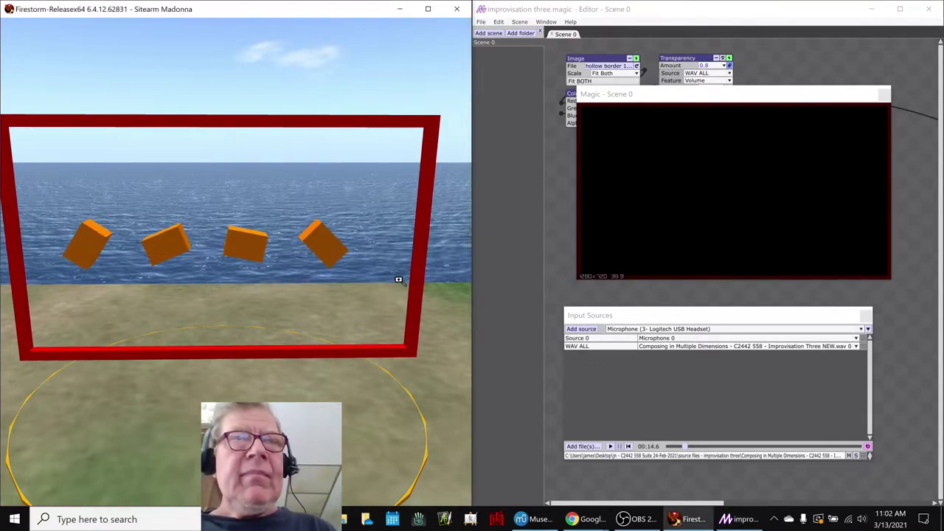
- Switch to the Google Sheets notes and go through the column H entries from row 22 to row 25
key("alt+Tab")
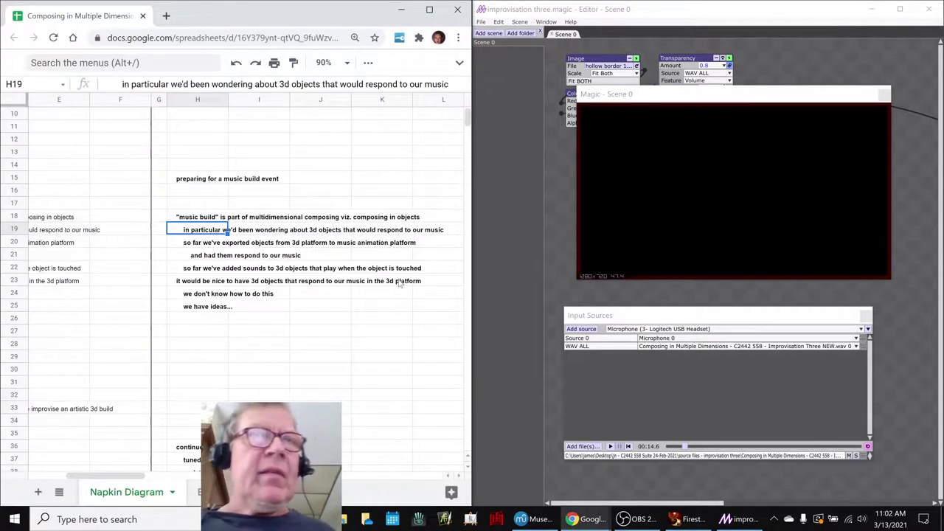
left_click(220, 270)
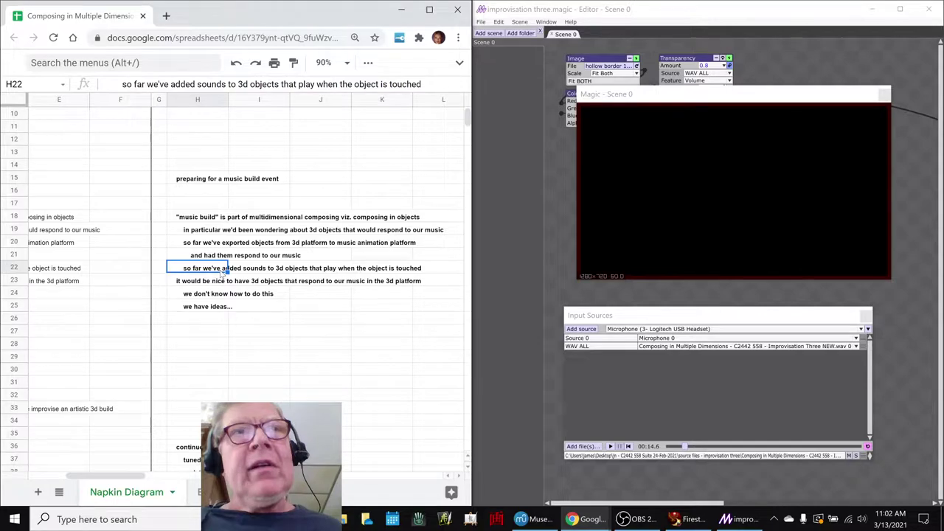
key("Down")
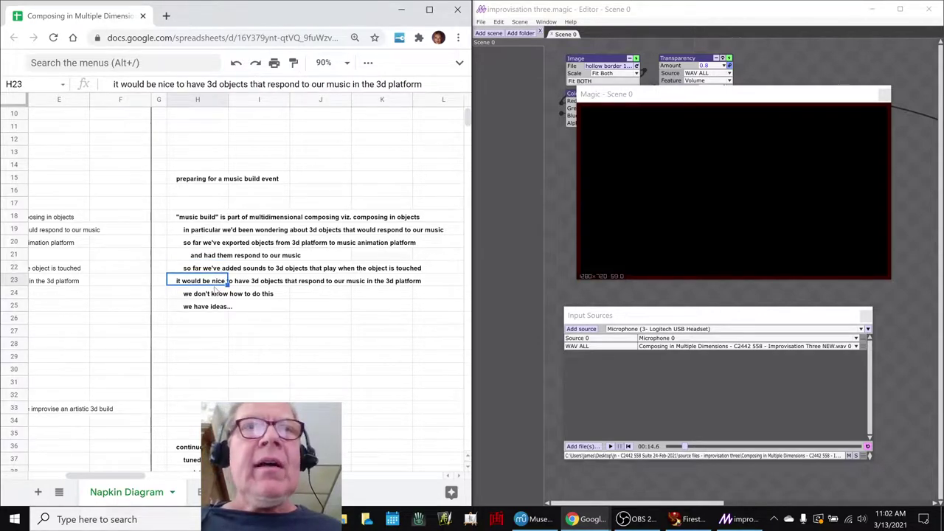
key("Down")
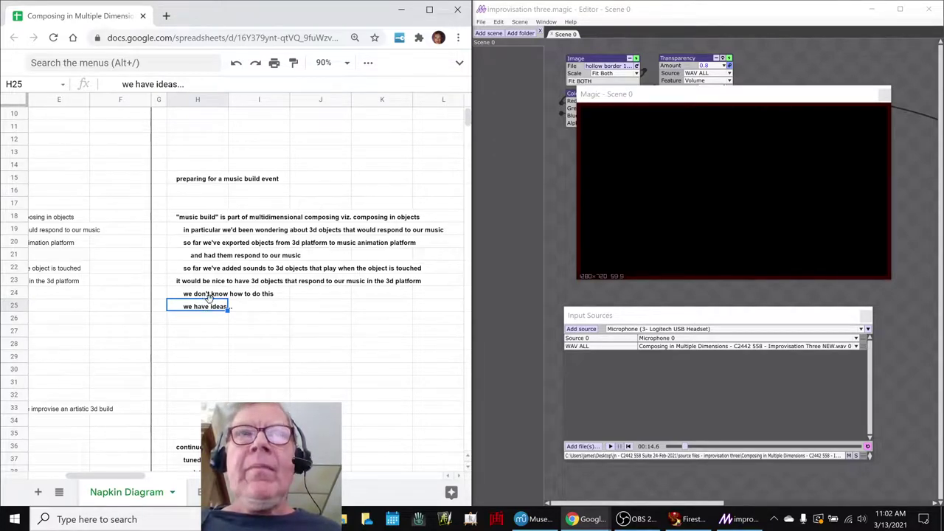
left_click(517, 370)
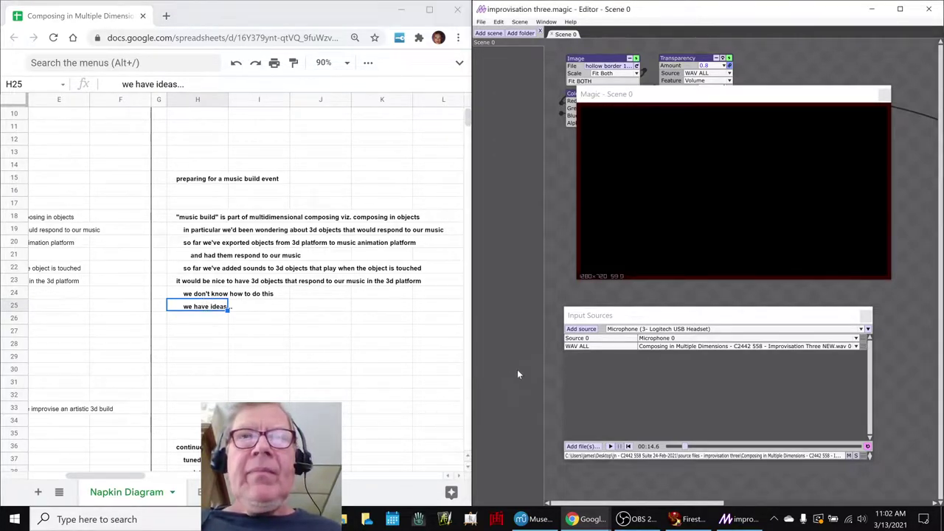
- Switch to Firestorm and bring the red vertical bar object into a close, centred view
left_click(673, 519)
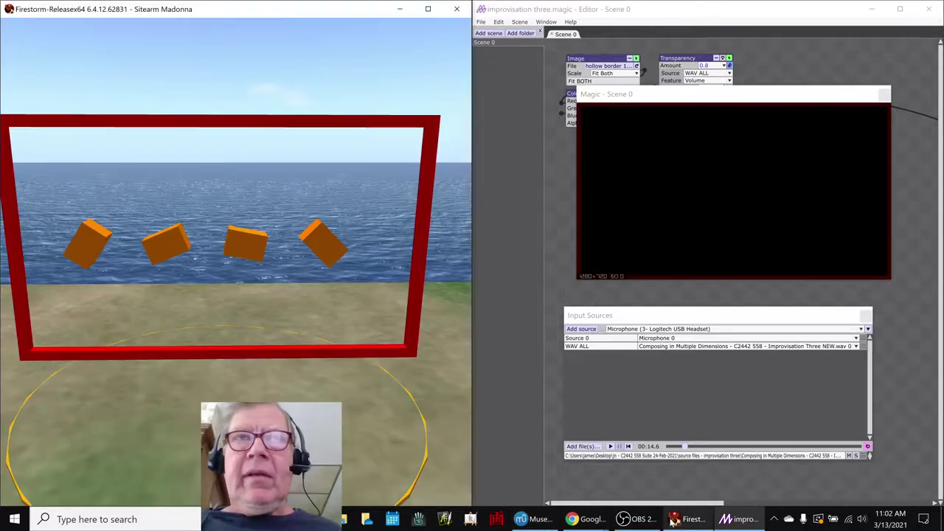
left_click_drag(417, 352, 240, 260, "alt")
left_click_drag(321, 245, 321, 196, "alt")
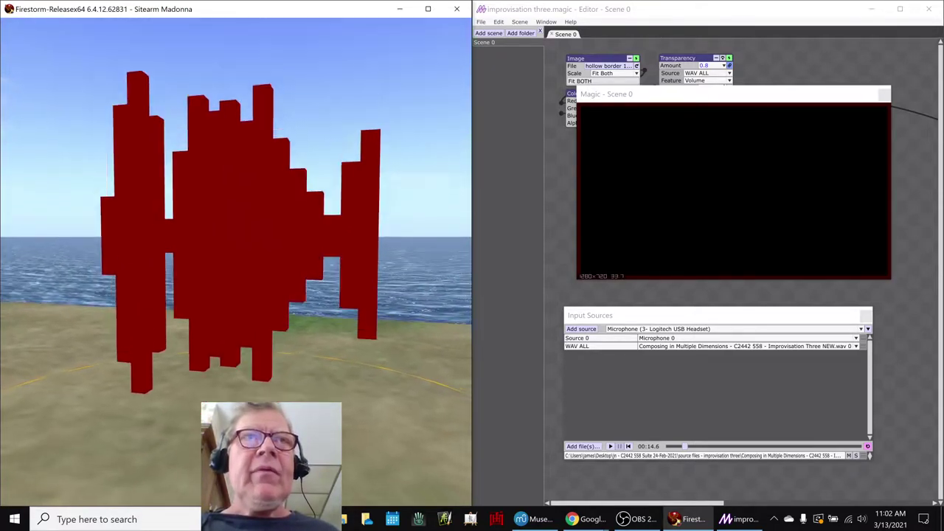
left_click_drag(235, 229, 236, 261, "ctrl+alt")
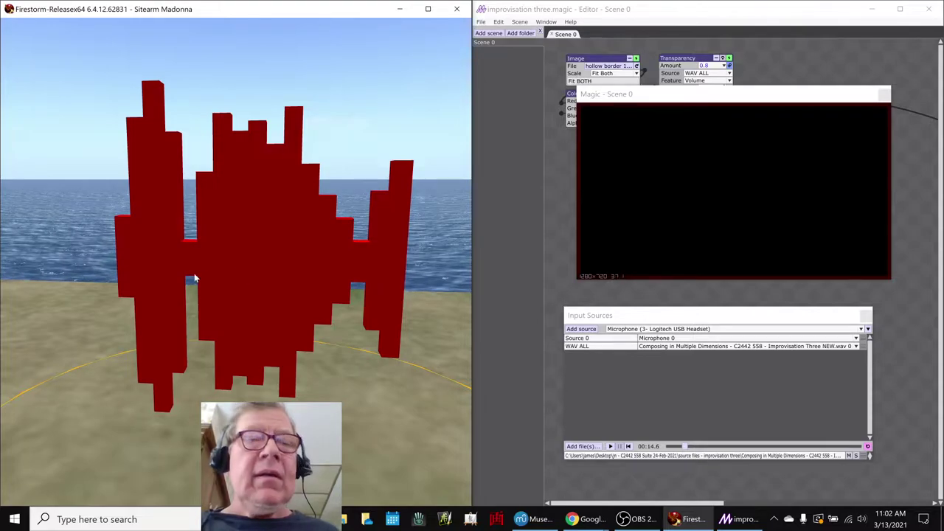
- Show the viewer's interface, inspect the red bar object's general properties in its edit window, and close that window
key("ctrl+alt+F1")
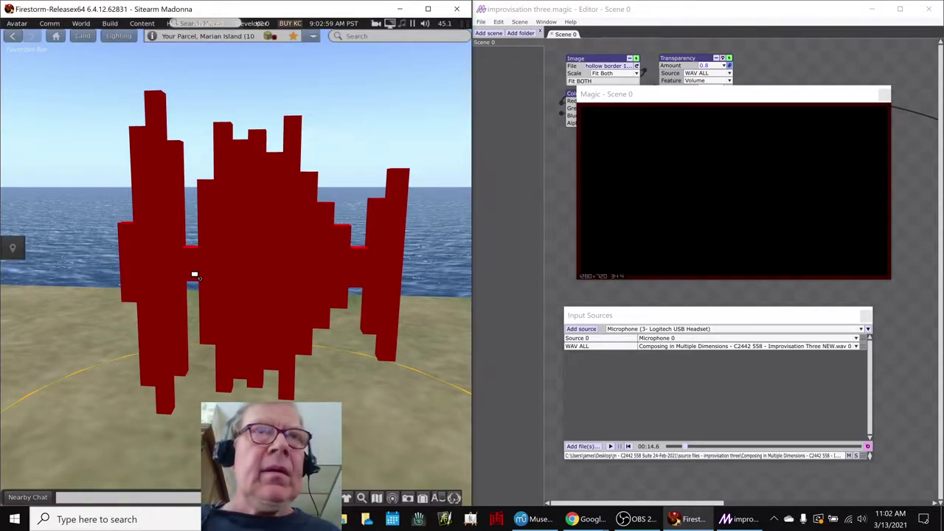
right_click(230, 305)
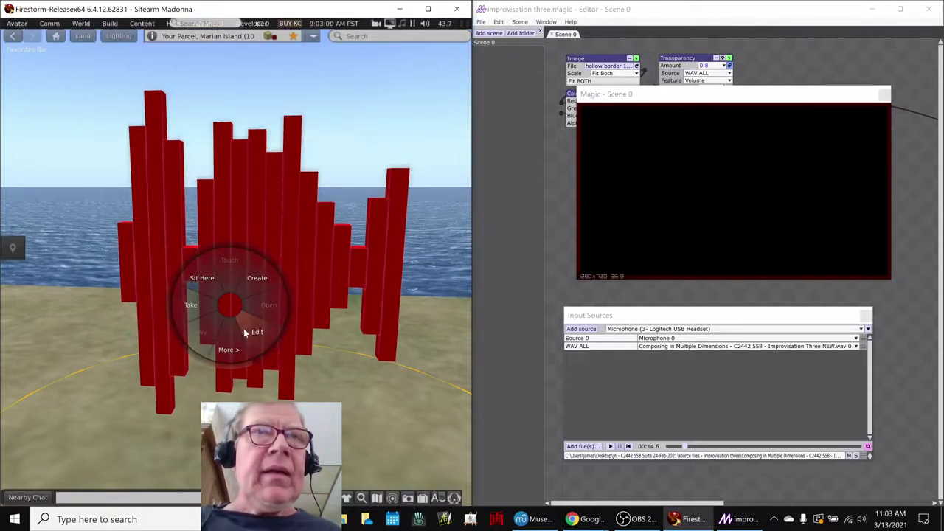
left_click(247, 332)
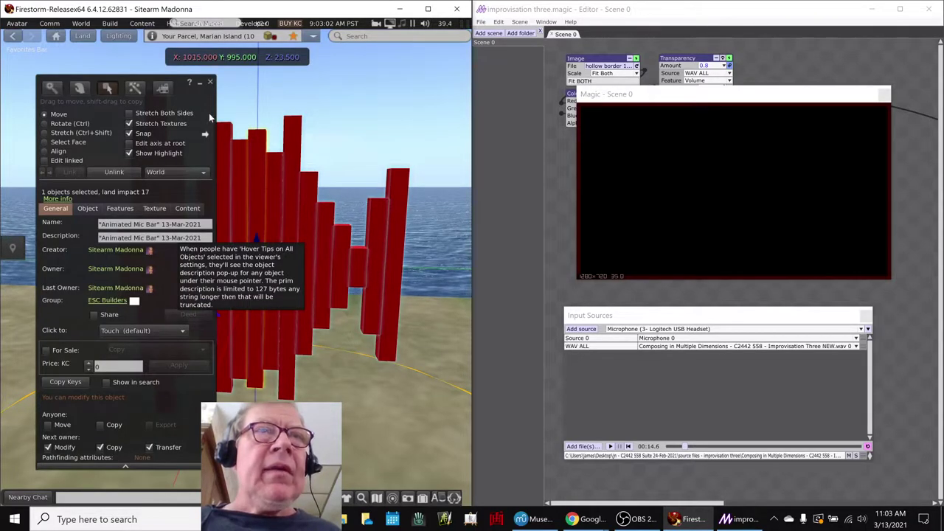
left_click(210, 84)
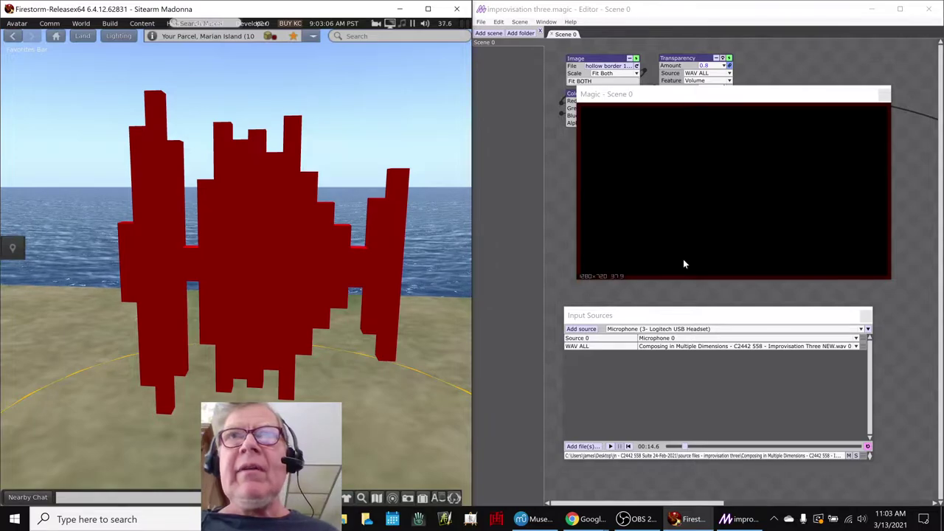
- Move the Scene 0 preview clear of the modules in Magic and switch the Transparency module's source to Source 0
left_click_drag(639, 95, 640, 163)
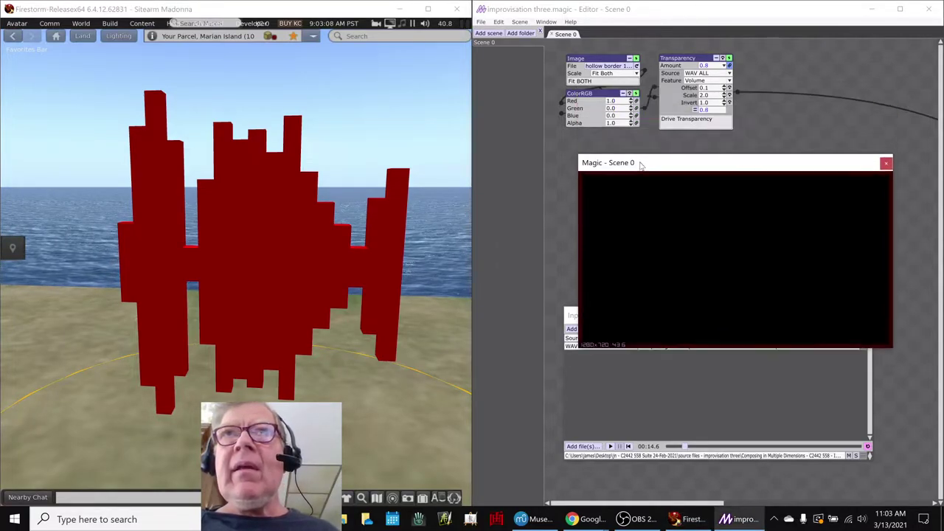
left_click(729, 73)
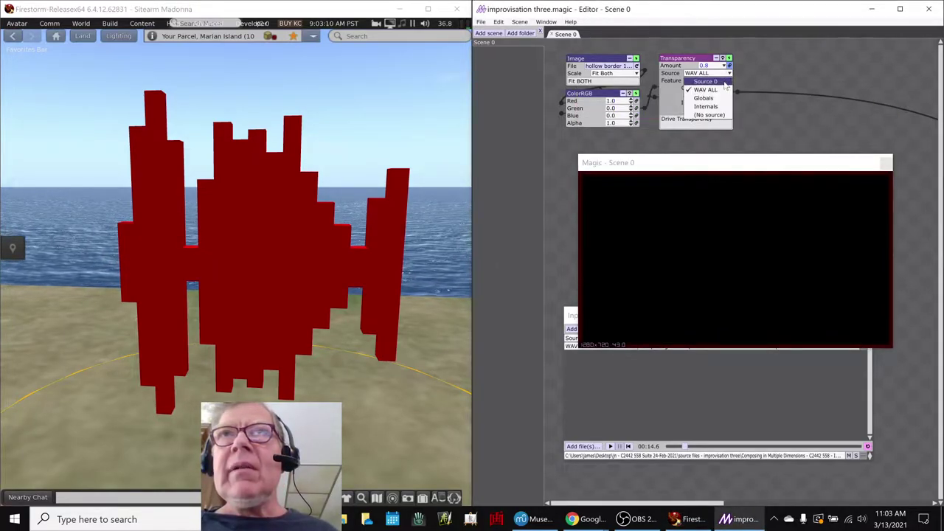
left_click(707, 81)
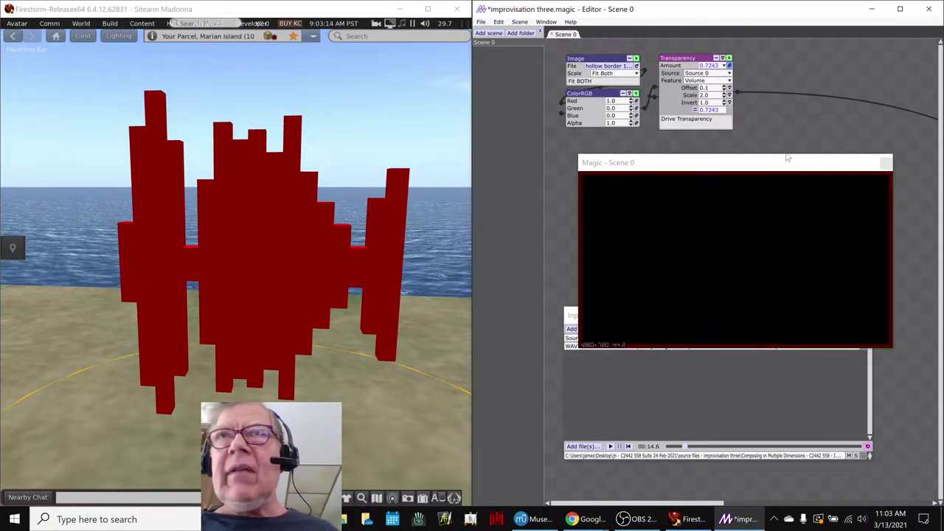
- Set the Transparency module's source to WAV ALL and save the improvisation three project
left_click(728, 73)
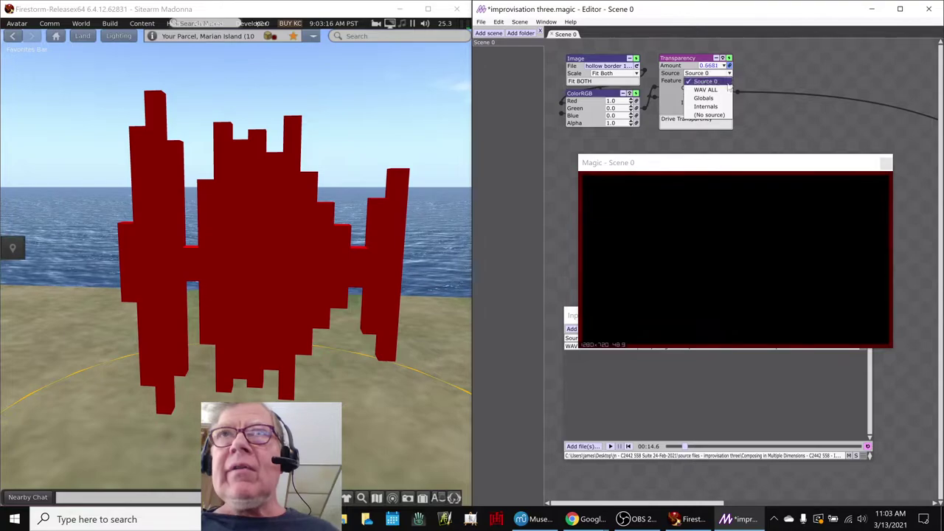
left_click(719, 88)
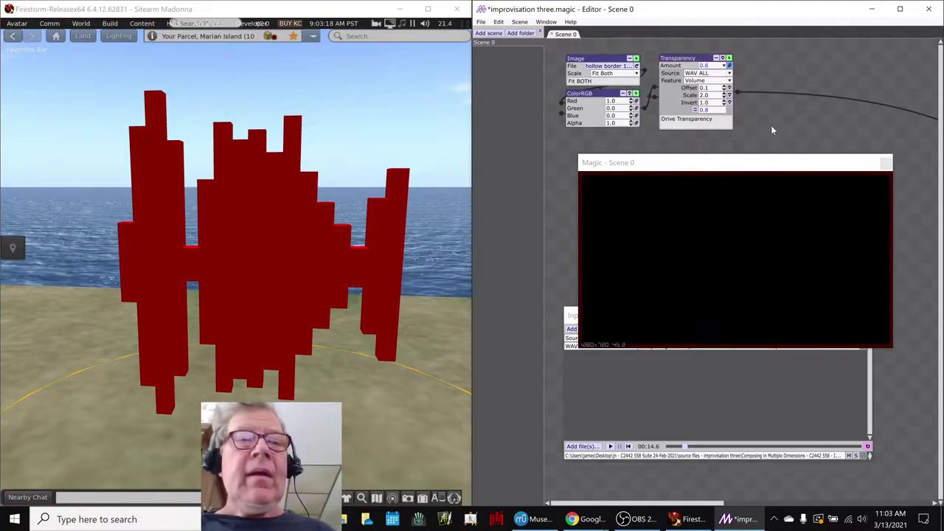
key("ctrl+s")
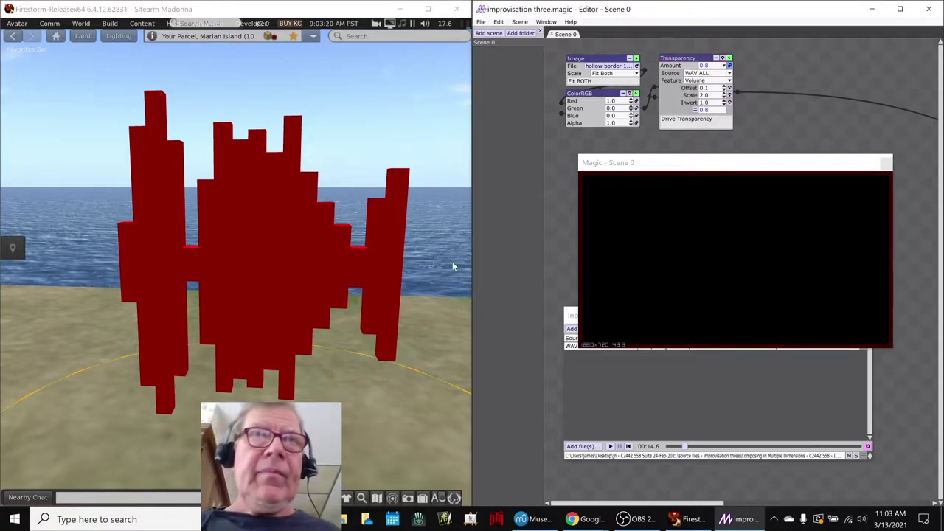
- Switch to Firestorm and examine the surroundings of the red bar object, ending with the large black cube in view
left_click_drag(313, 246, 229, 276, "alt")
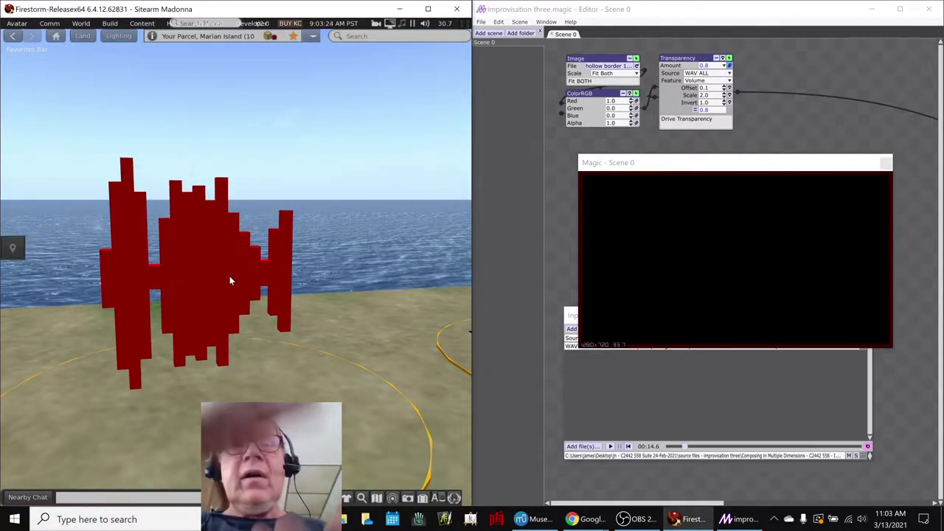
left_click_drag(317, 289, 318, 294, "alt")
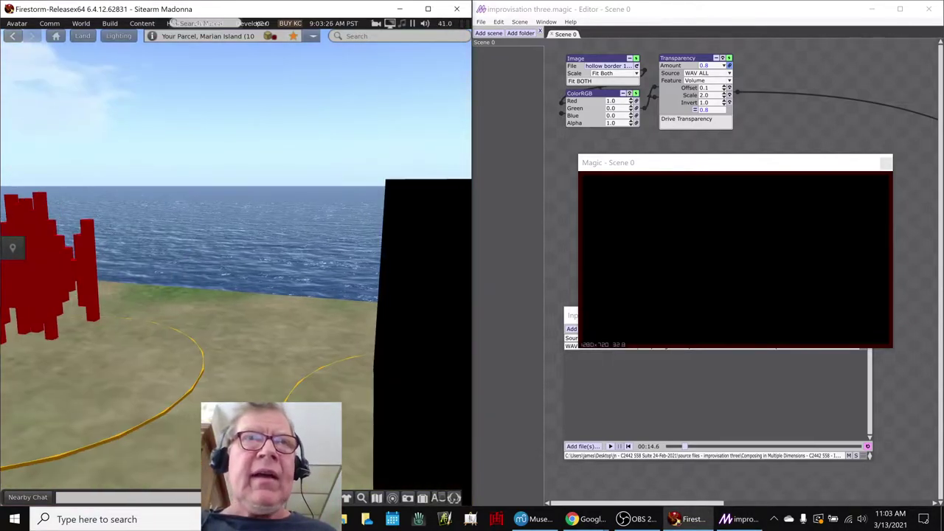
left_click_drag(419, 345, 431, 360, "alt")
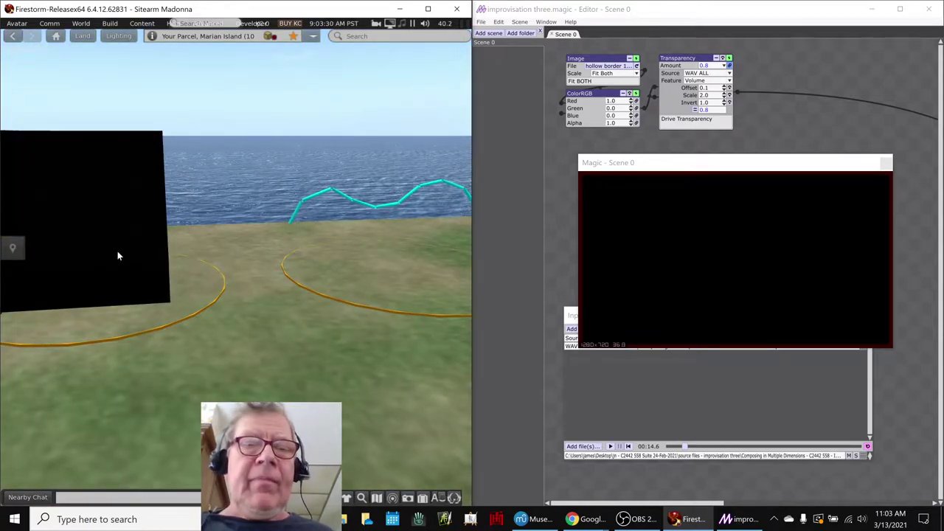
left_click_drag(55, 312, 226, 238, "alt")
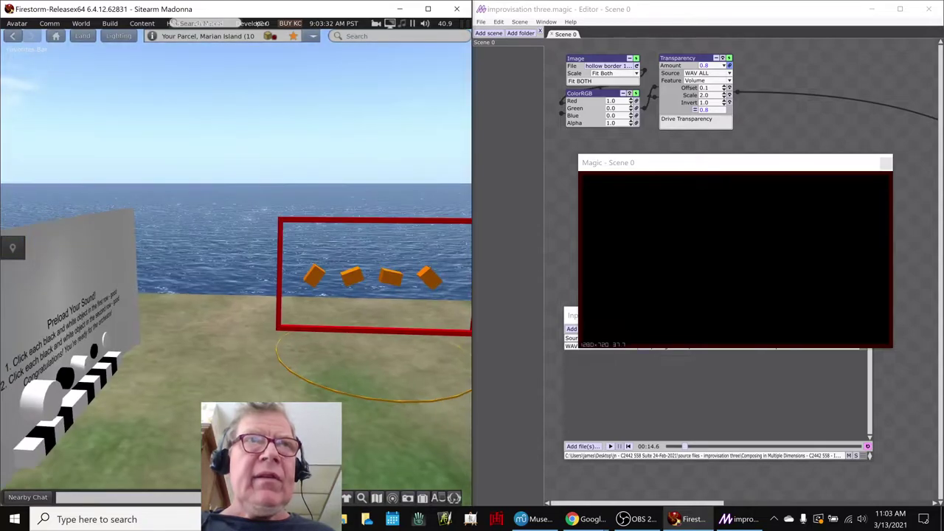
left_click_drag(392, 320, 236, 269, "alt")
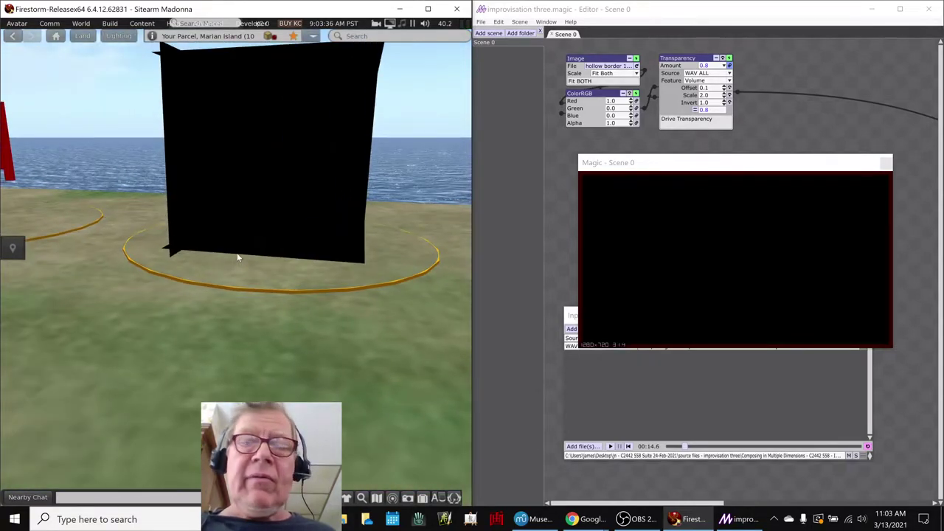
- Turn the avatar at the black cube and examine the cube in first-person view and from a distant outside view
key("Left")
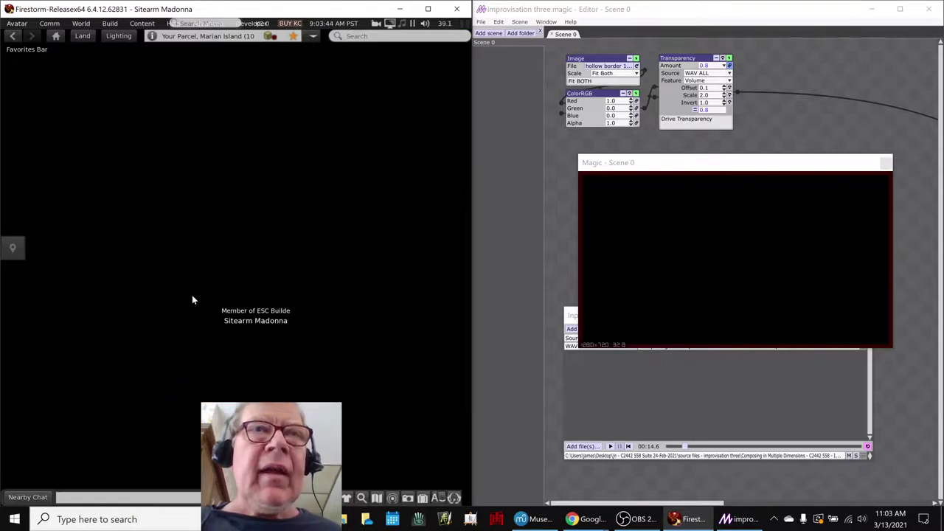
key("Left")
key("m")
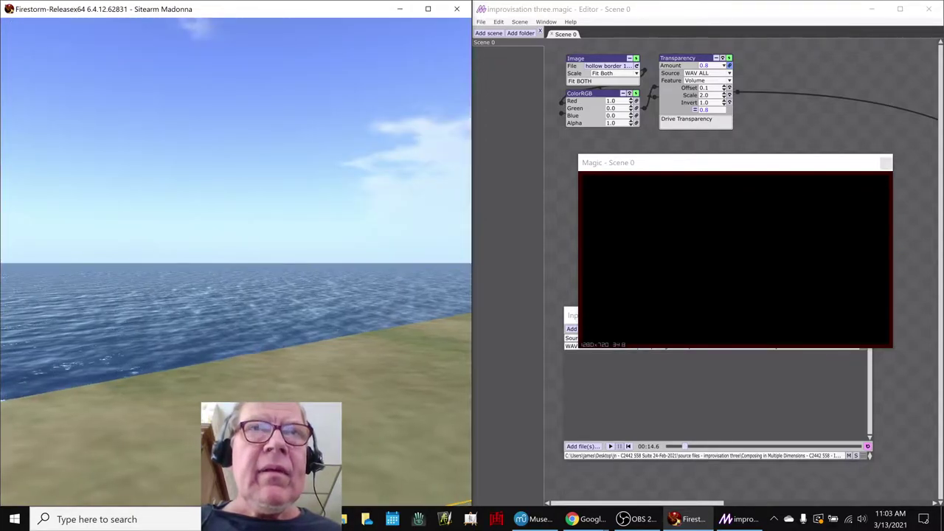
key("Escape")
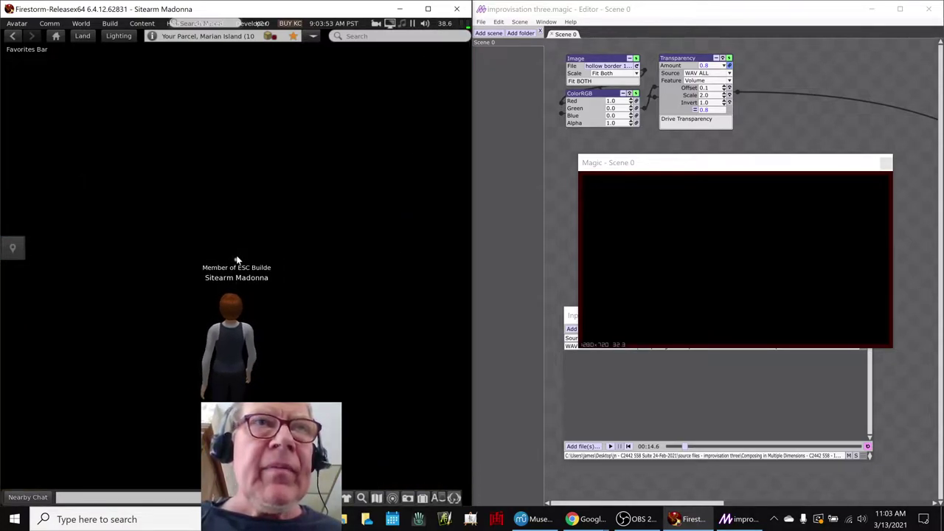
scroll(236, 260, "down", 5)
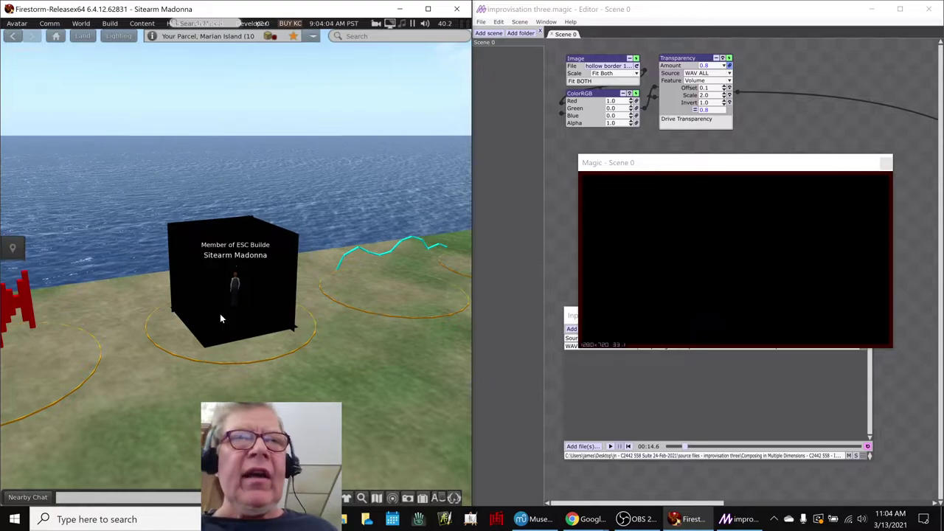
key("m")
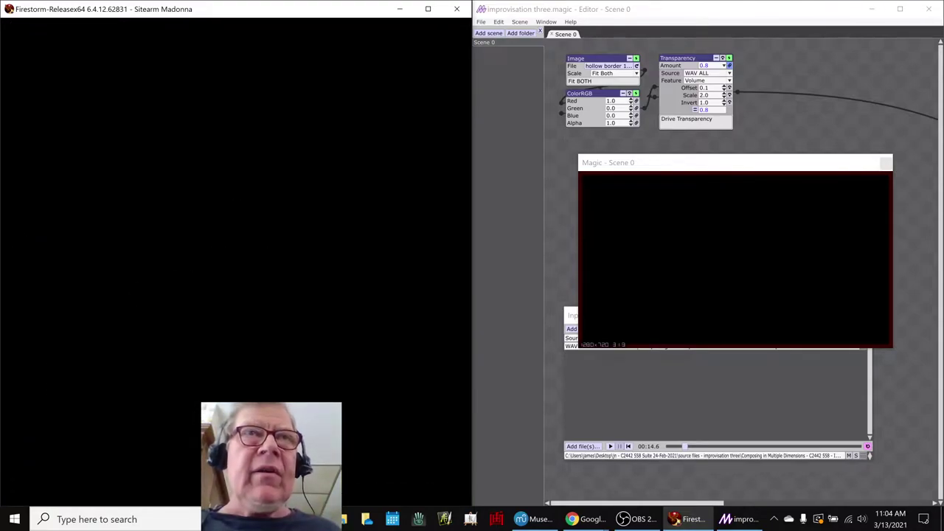
key("Escape")
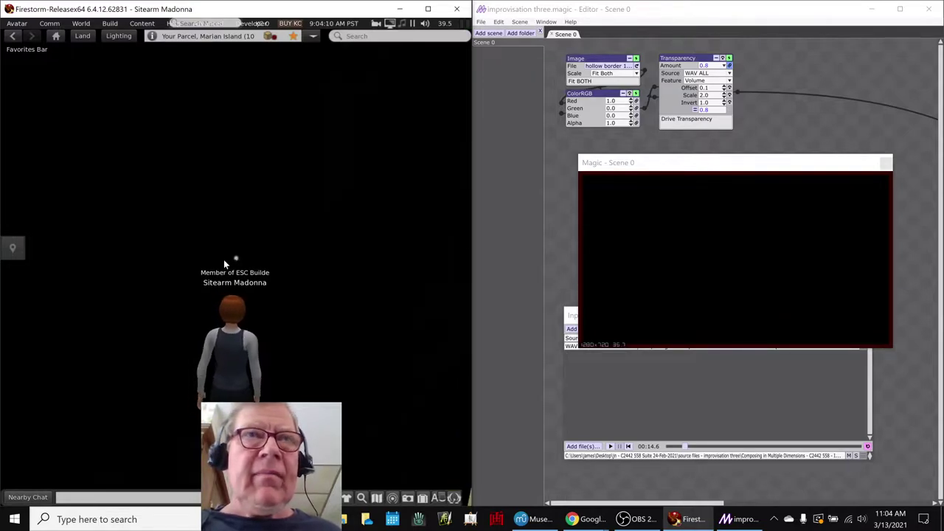
- Walk the avatar through the black cube's wall and back, viewing the inside and outside in first-person view
key("Left")
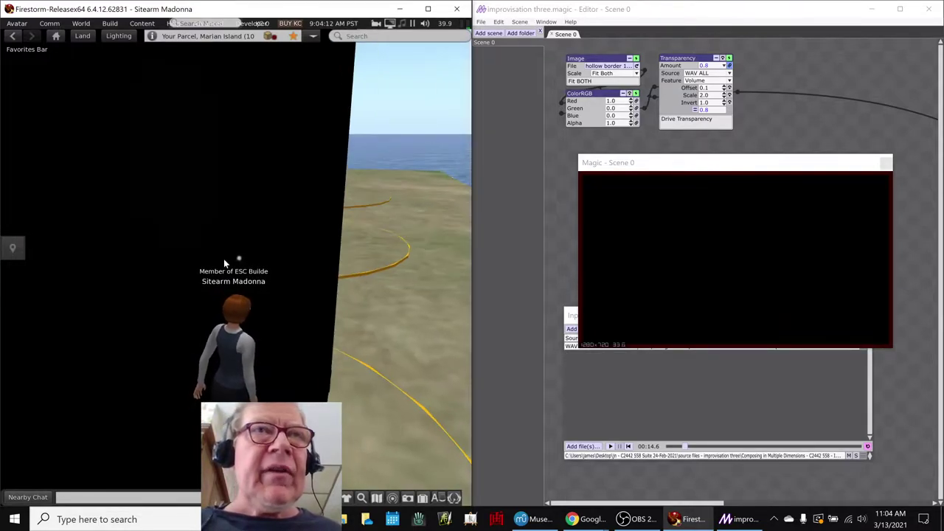
key("Up")
key("Right")
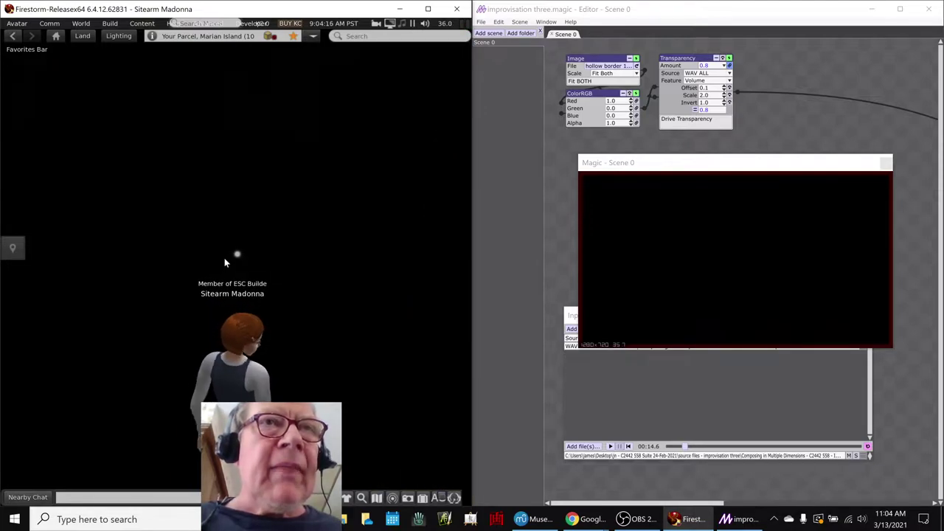
key("m")
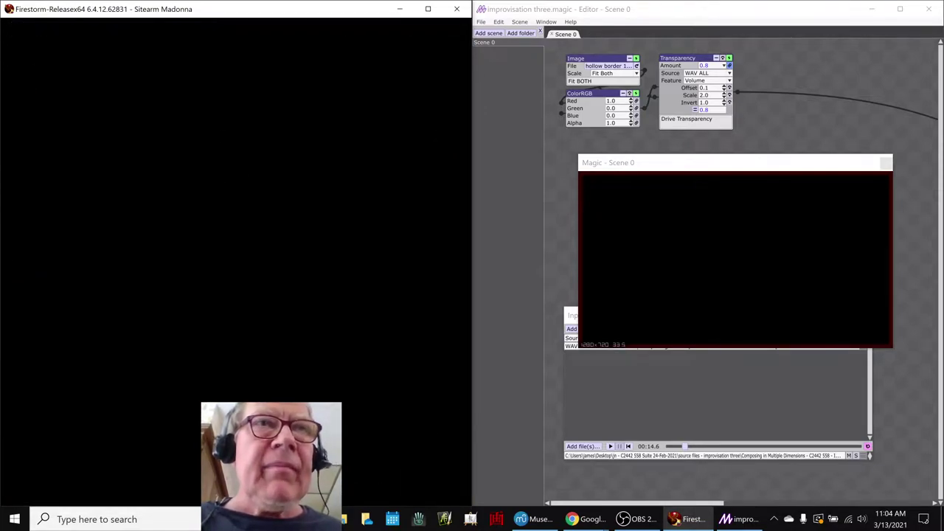
key("Up")
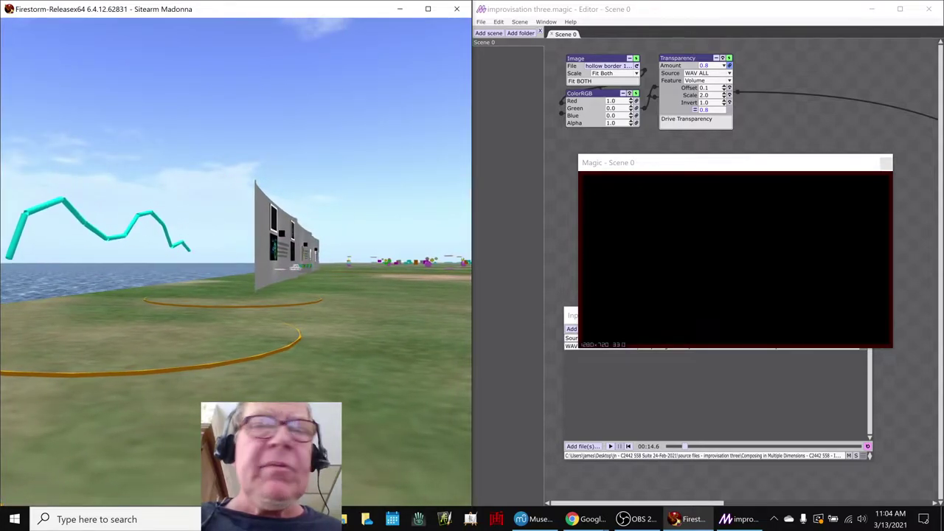
key("Right")
key("Left")
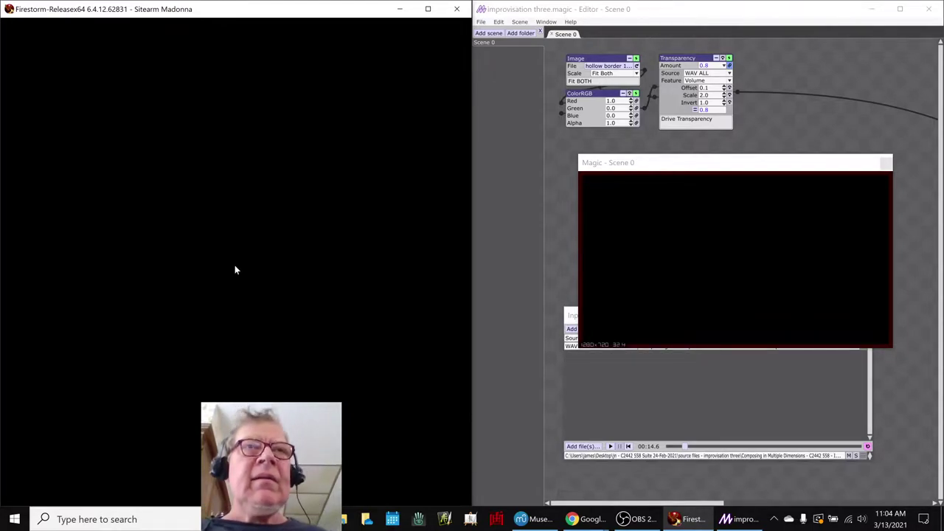
- Leave first-person view and walk the avatar out of the black cube to face the cyan line object
key("Escape")
key("Down")
key("Right")
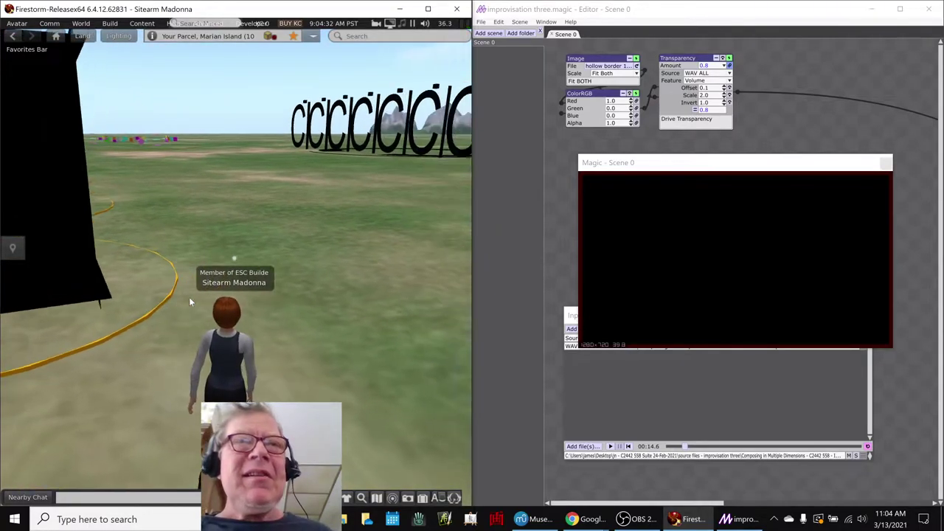
key("Up")
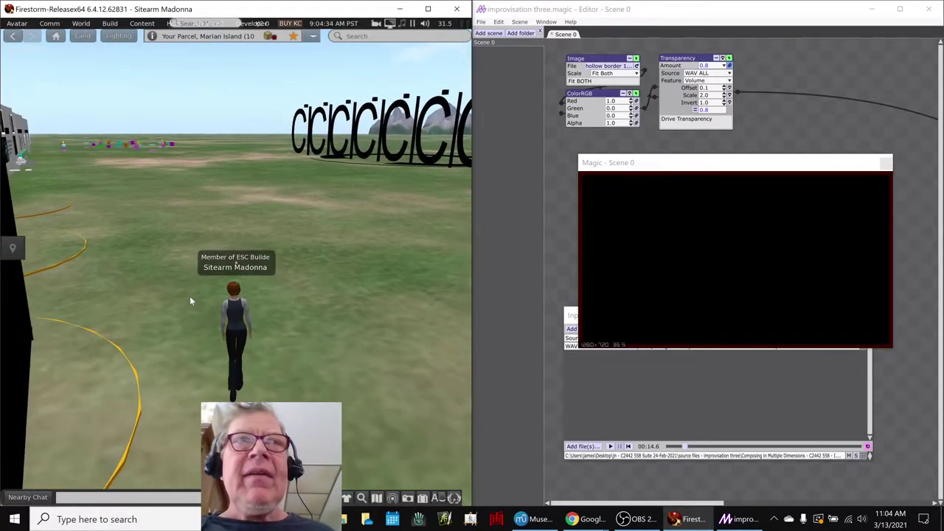
key("Left")
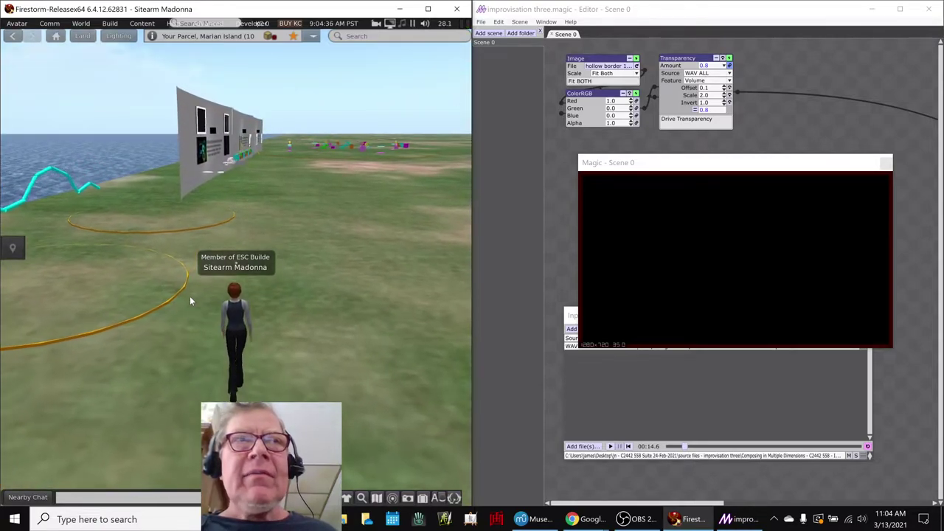
key("Left")
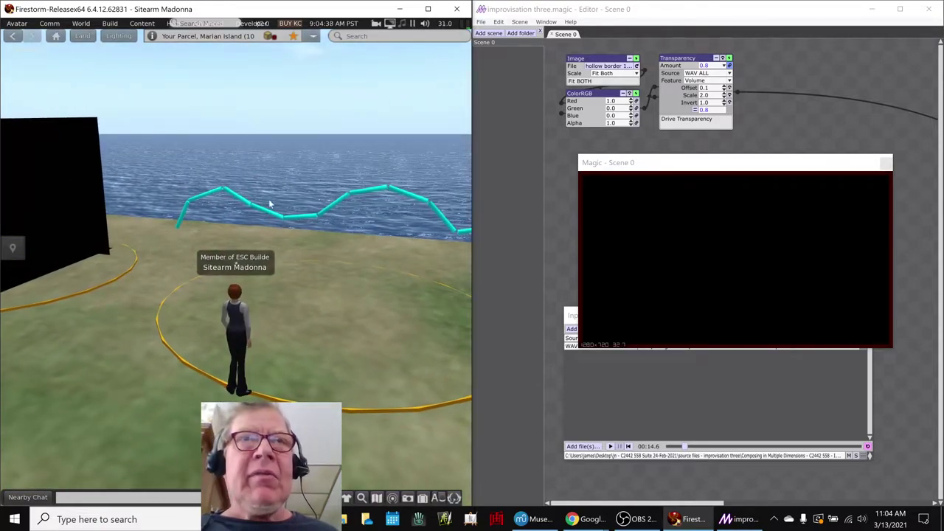
- Inspect the cyan line object's general properties in its edit window and close that window
right_click(296, 216)
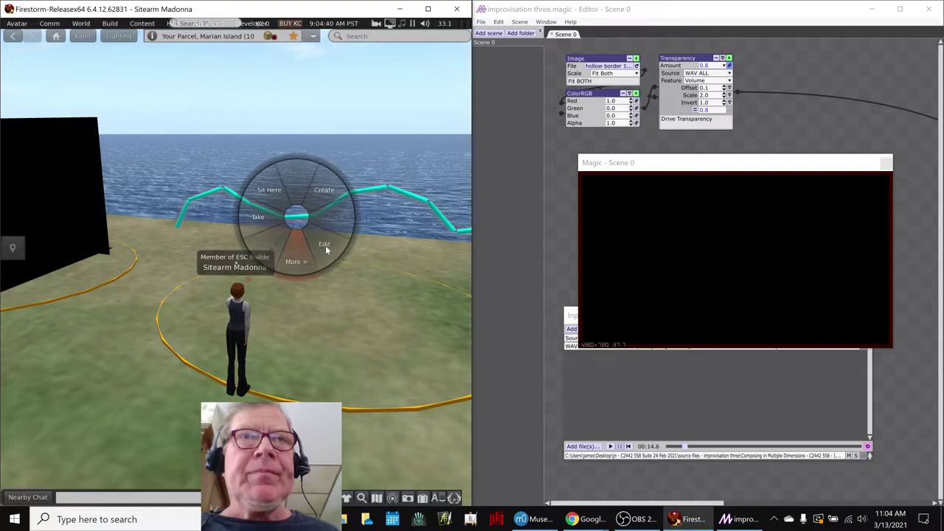
left_click(325, 246)
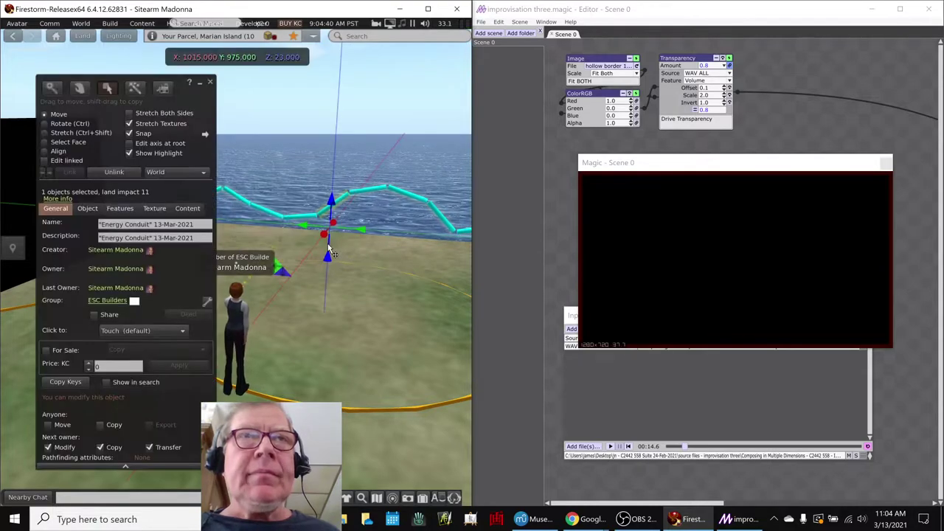
left_click(210, 81)
- Switch to Google Sheets and bring up the Buddha's Dilemma Energy Chart and the Buddha's Dilemma Line Diagram sheets for viewing
mouse_move(598, 525)
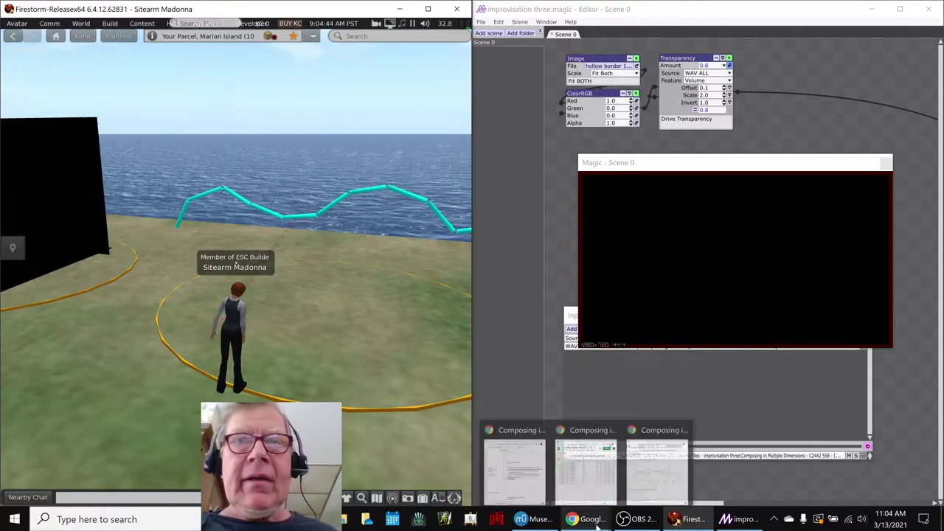
left_click(656, 461)
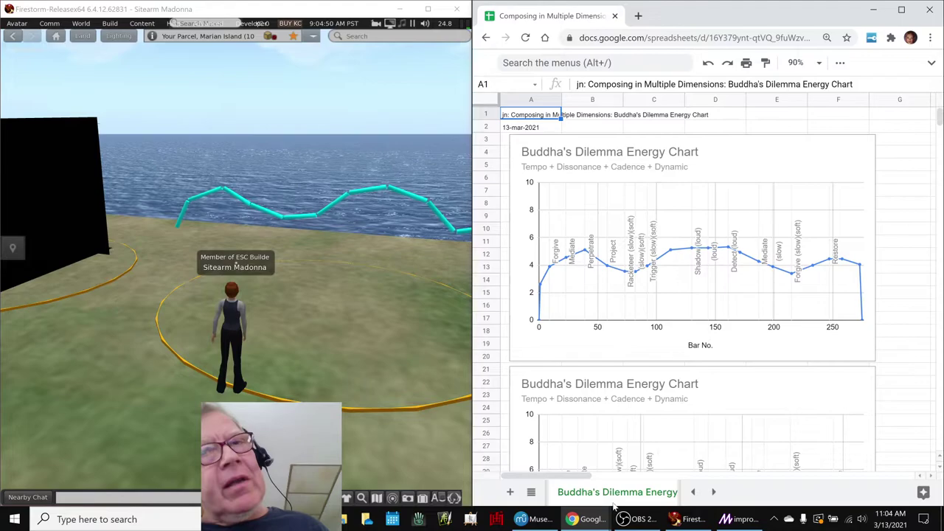
left_click(587, 520)
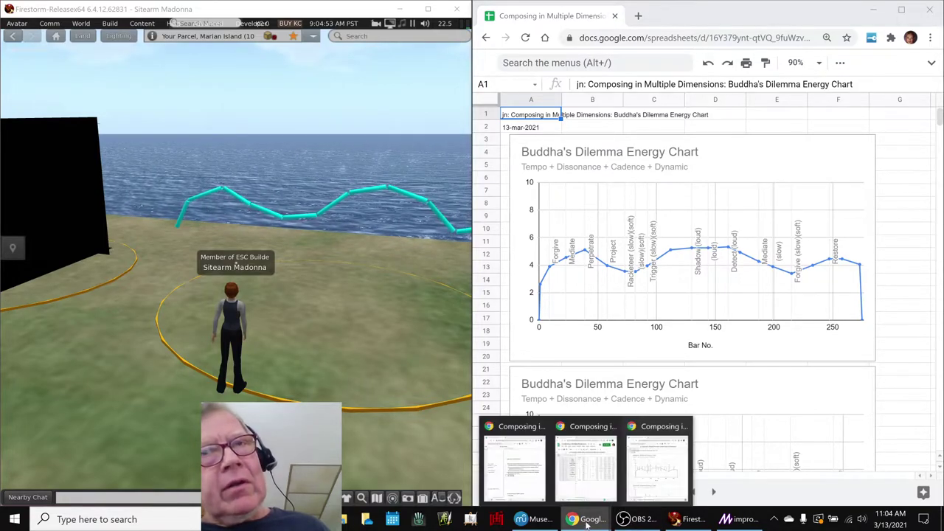
left_click(586, 465)
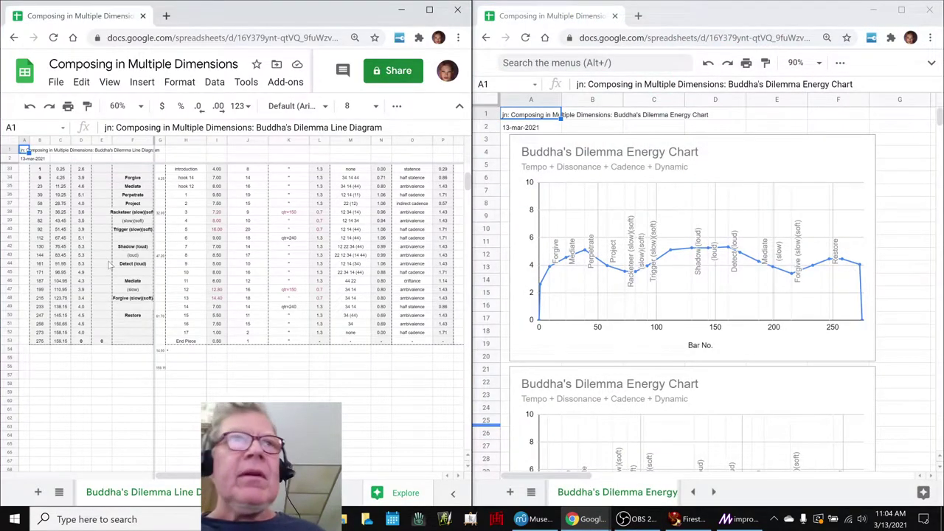
- Switch to MuseScore and view the Improvisation Three NEW score from its beginning down to the HOOK "FORGIVE" section
left_click(529, 519)
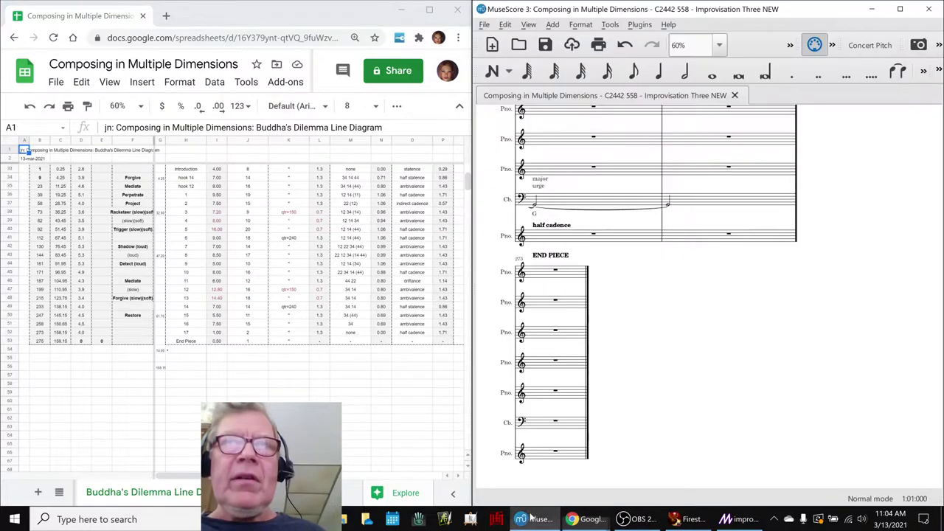
scroll(618, 296, "up", 3)
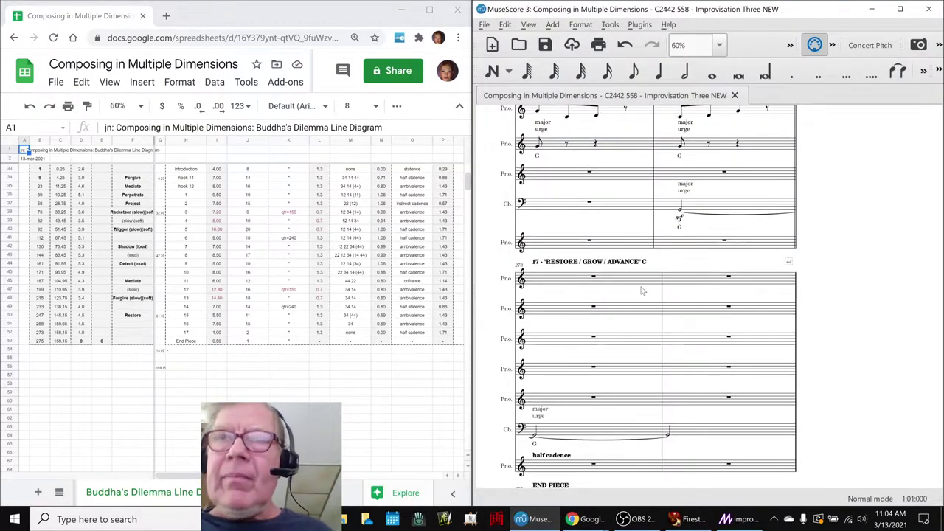
key("ctrl+Home")
scroll(668, 247, "down", 5)
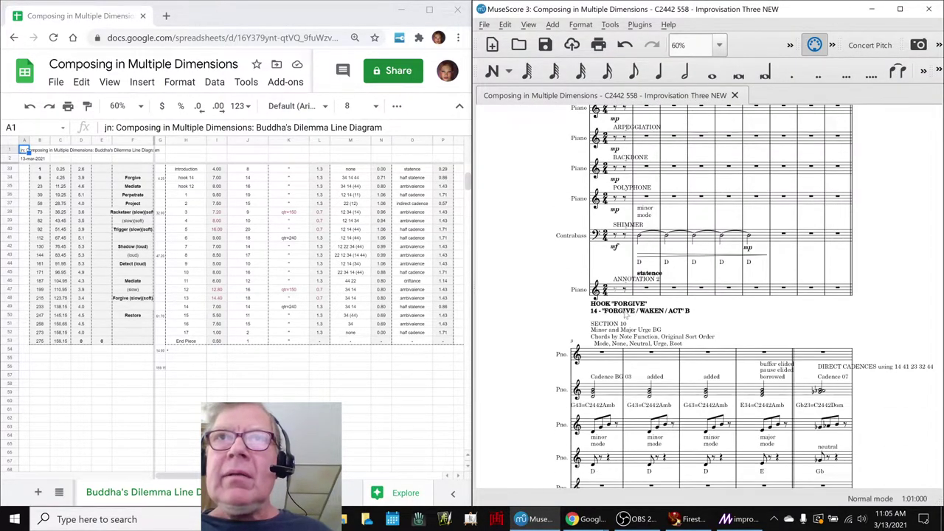
- Locate the "Forgive" hook in the MuseScore score, then in the Line Diagram sheet and on the Buddha's Dilemma Energy Chart in Google Sheets
left_click(612, 359)
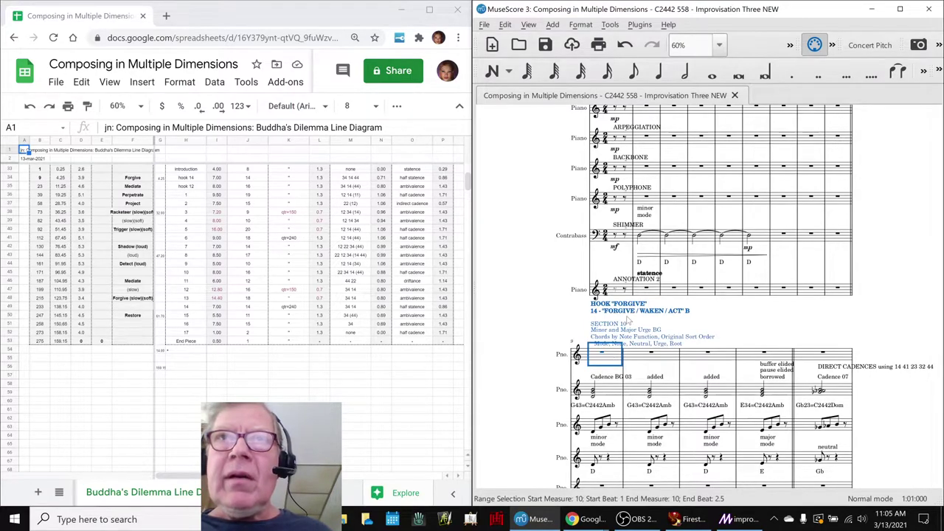
left_click(123, 181)
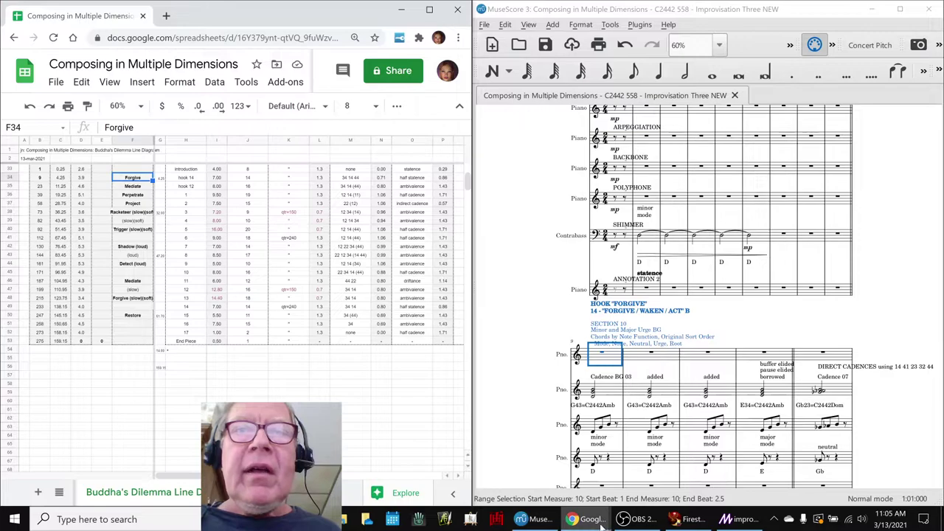
mouse_move(586, 519)
left_click(652, 472)
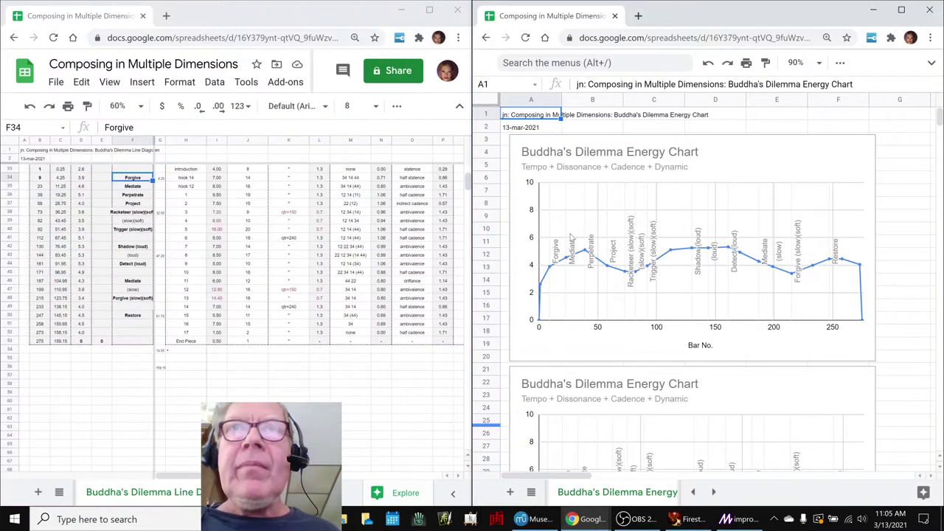
left_click(552, 271)
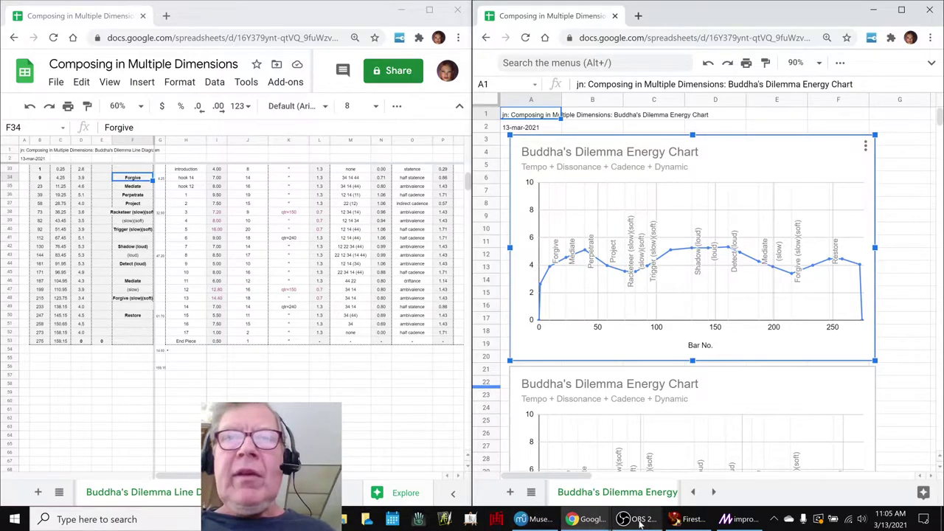
- Switch to Firestorm and adjust the camera to frame the whole cyan line object above the circle stage for comparison with the chart
left_click(686, 519)
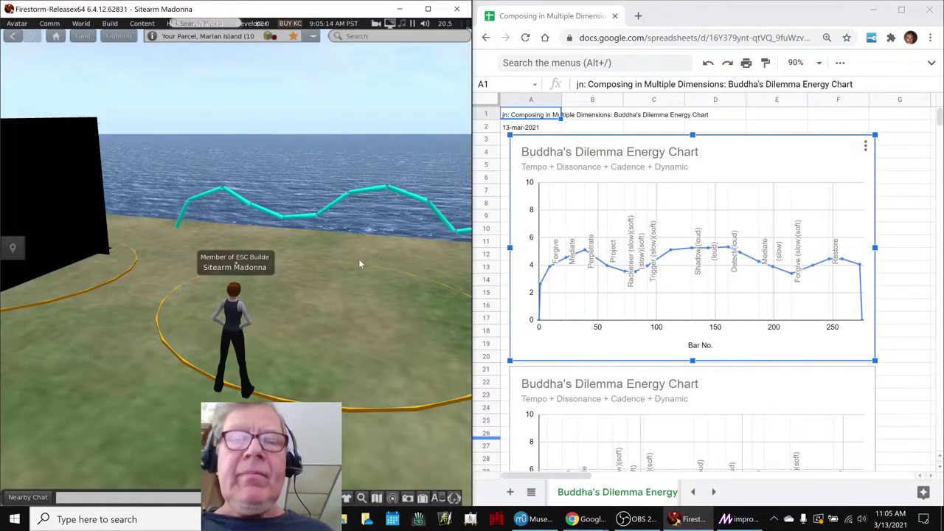
left_click_drag(356, 341, 352, 365, "ctrl+alt")
left_click_drag(228, 246, 236, 266, "ctrl+alt+shift")
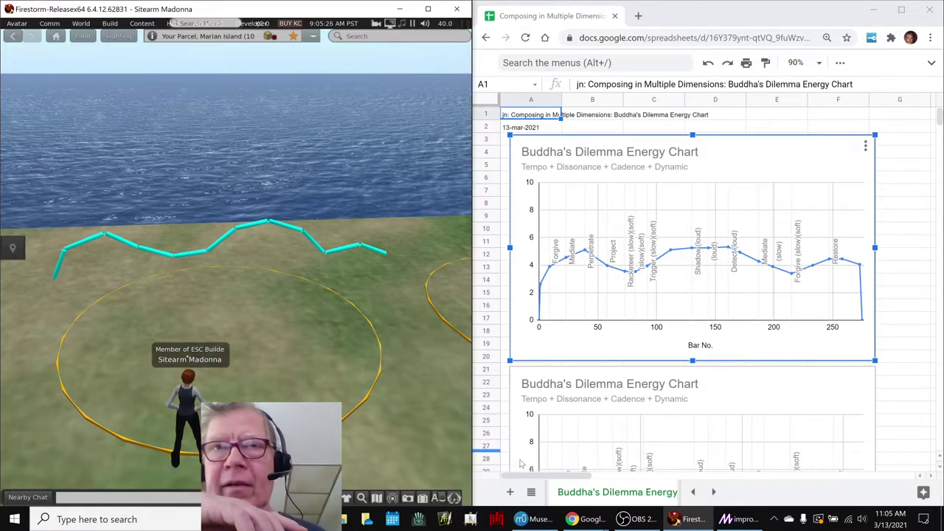
- Switch to Google Sheets and view the Napkin Diagram notes down to row 44 beside the end of the energy chart line
mouse_move(574, 522)
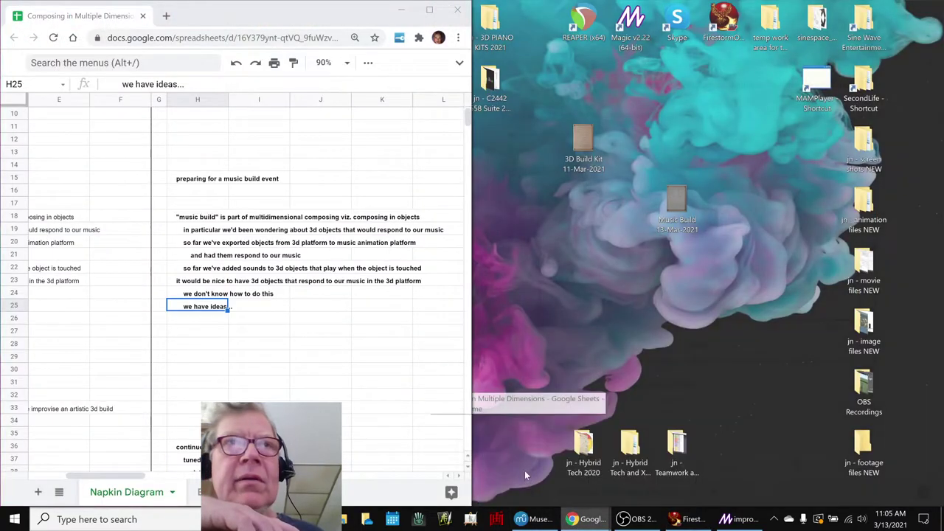
left_click(524, 470)
left_click(359, 443)
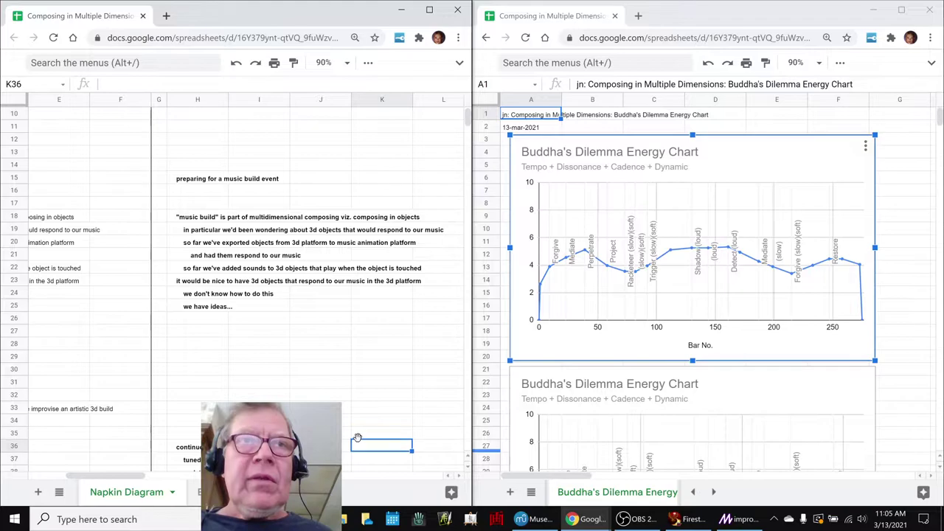
key("Down")
key("Down")
key("Down")
key("Down")
key("Down")
key("Down")
key("Down")
key("Down")
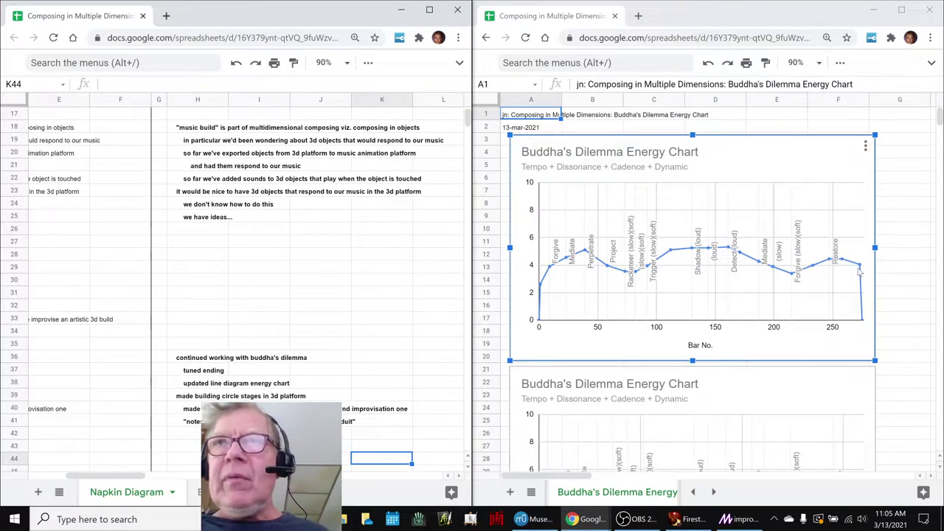
mouse_move(864, 267)
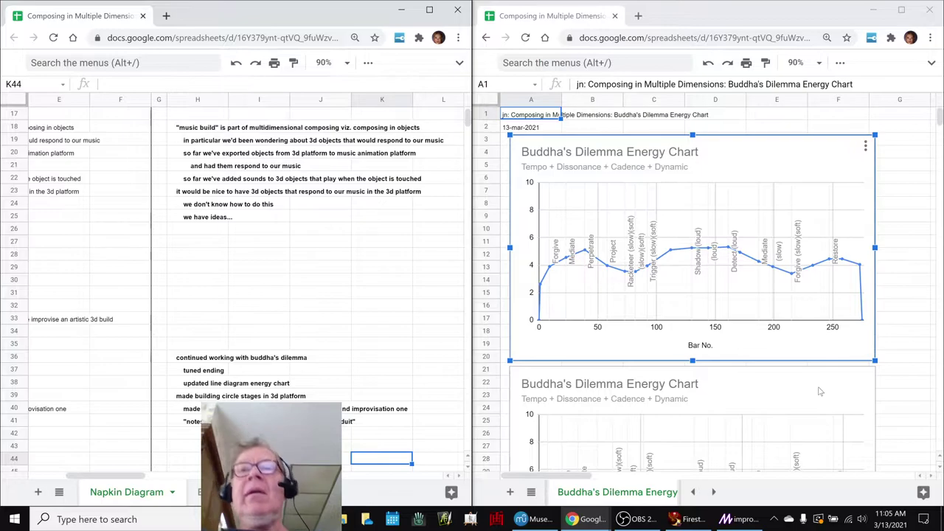
- Switch to MuseScore and view the end of the score around END PIECE and section 17 "RESTORE / GROW / ADVANCE" C
left_click(520, 519)
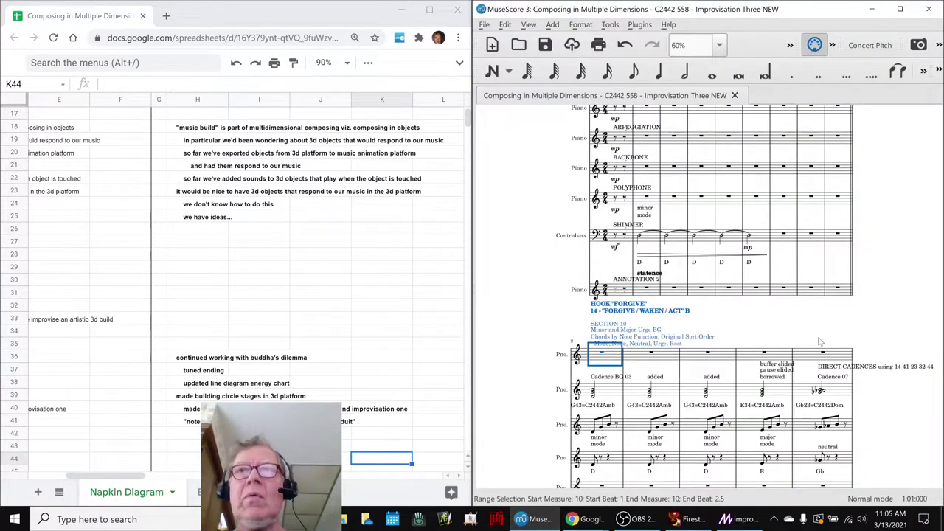
key("Escape")
key("End")
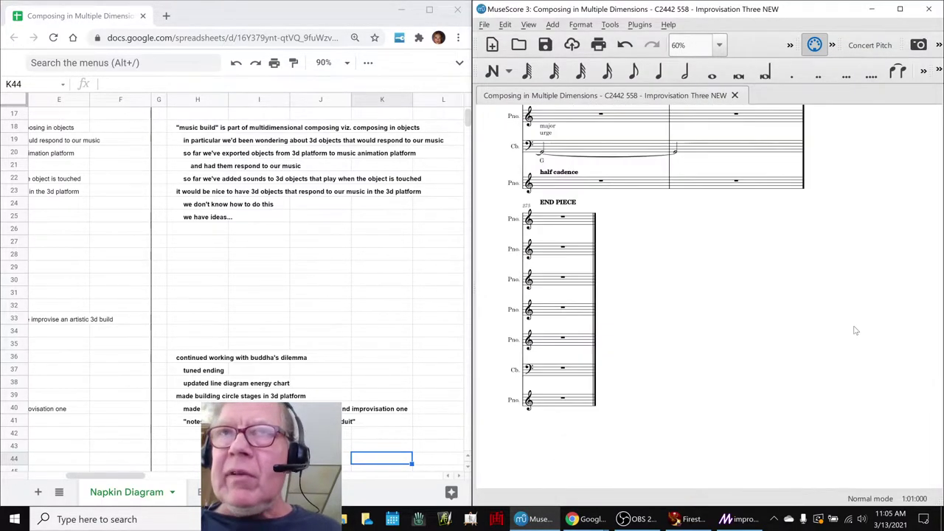
scroll(716, 296, "up", 4)
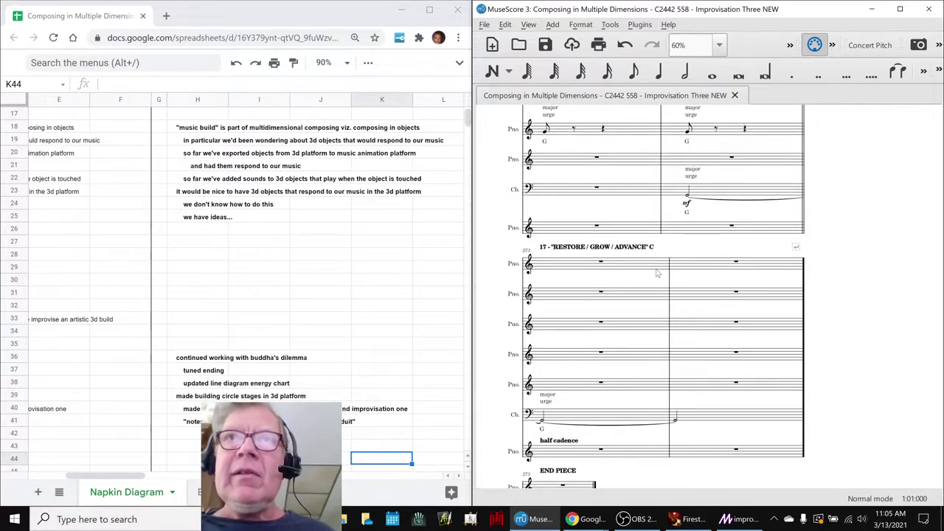
left_click(657, 273)
scroll(657, 273, "up", 1)
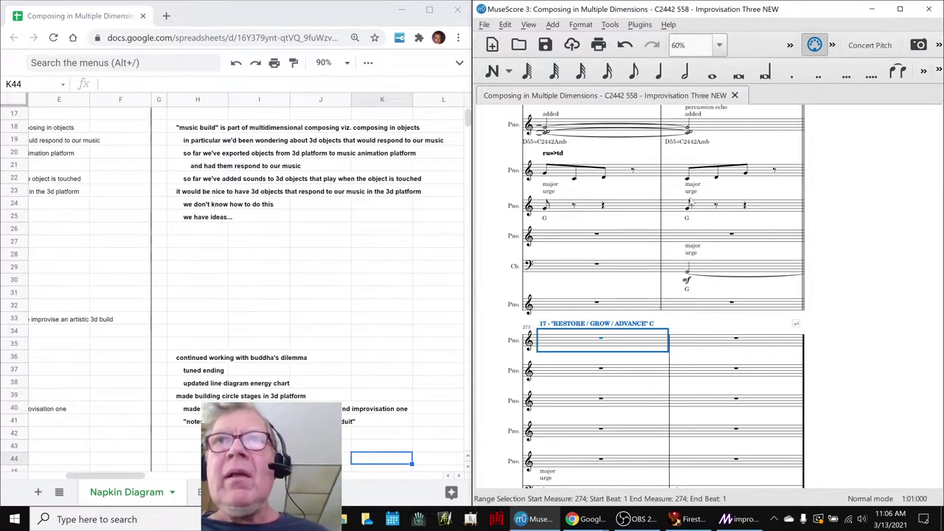
- Play the score's ending from measure 272 through section 17 and the END PIECE
left_click(687, 210)
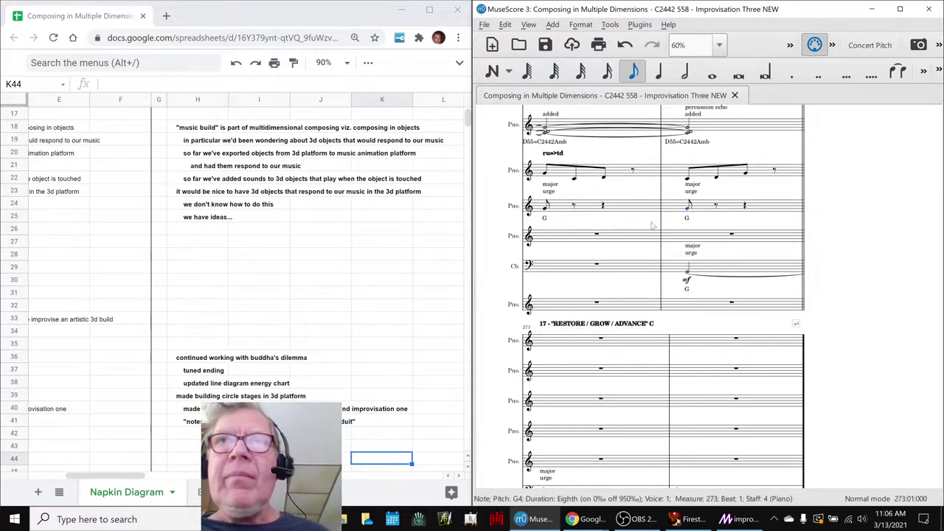
scroll(649, 227, "up", 1)
left_click(637, 321)
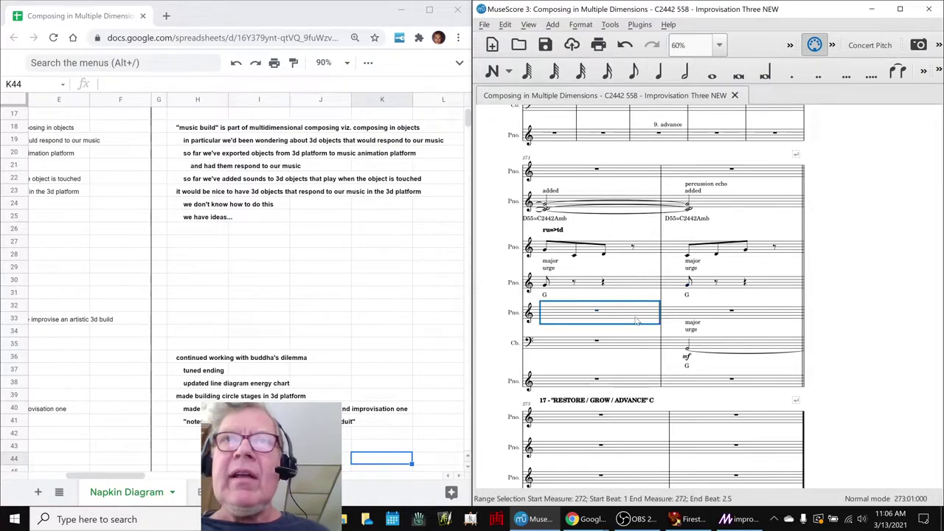
key("space")
key("space")
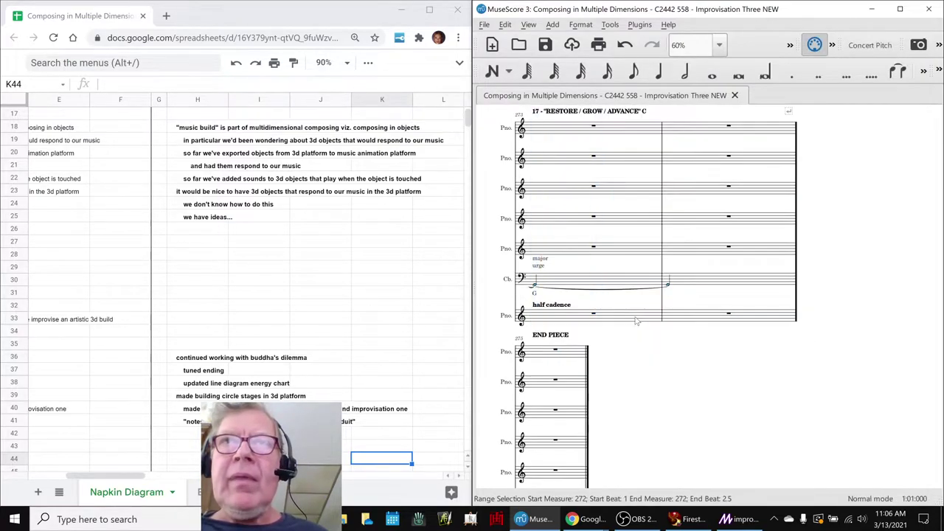